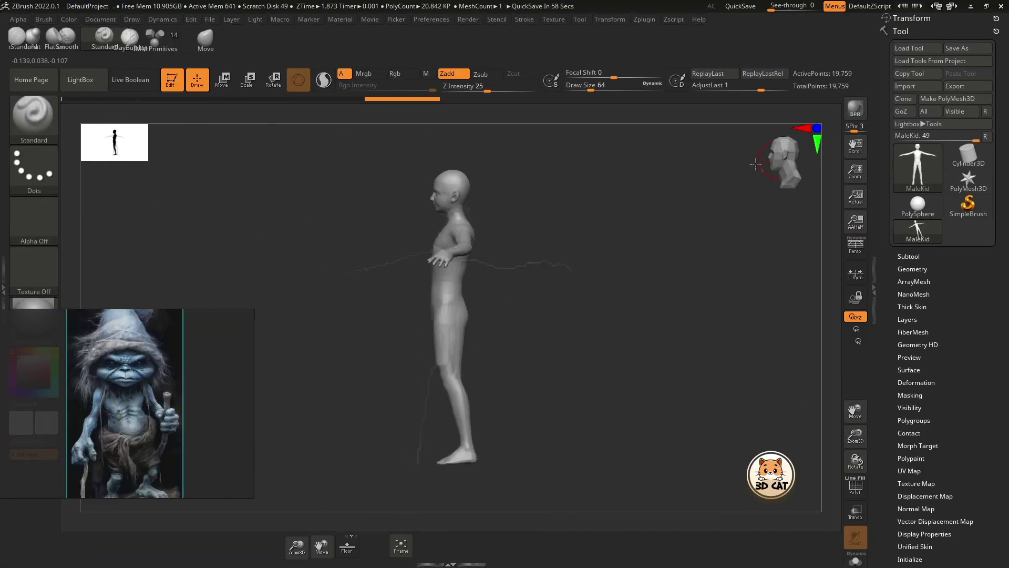
Step: Lower the MaleKid's T-posed arm toward its side with a large Move brush, using Geometry for mirroring
mouse_move(855, 436)
mouse_down()
mouse_move(869, 432)
mouse_move(868, 415)
mouse_up()
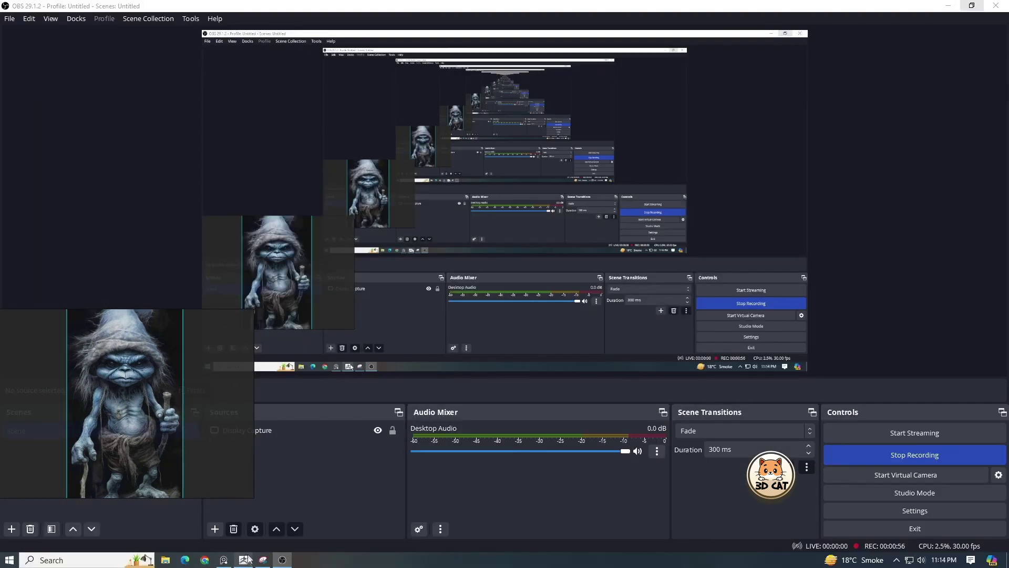
click(245, 559)
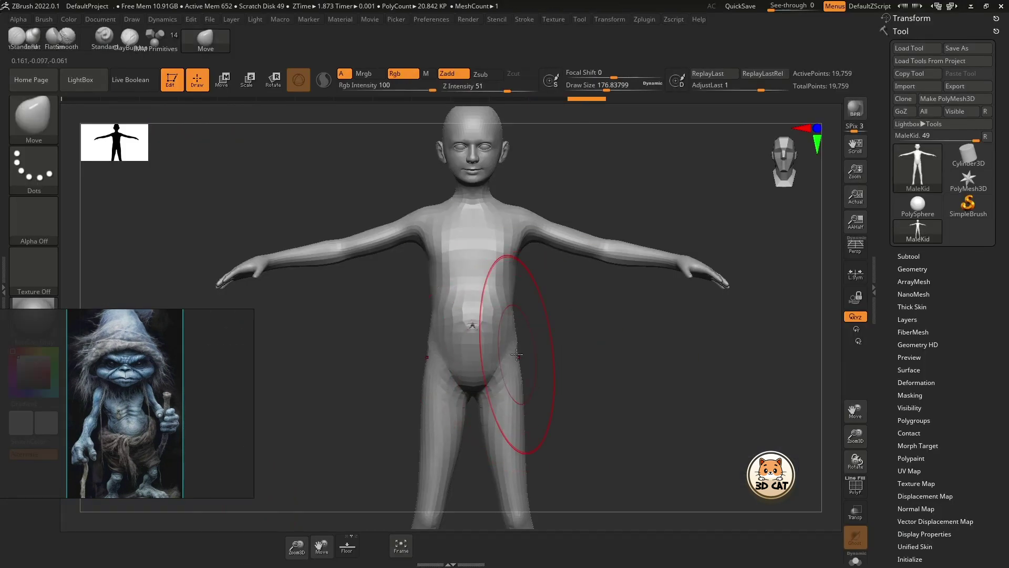
alt+drag(603, 371, 658, 364)
mouse_move(502, 364)
right_down()
mouse_move(425, 350)
mouse_move(512, 418)
right_up()
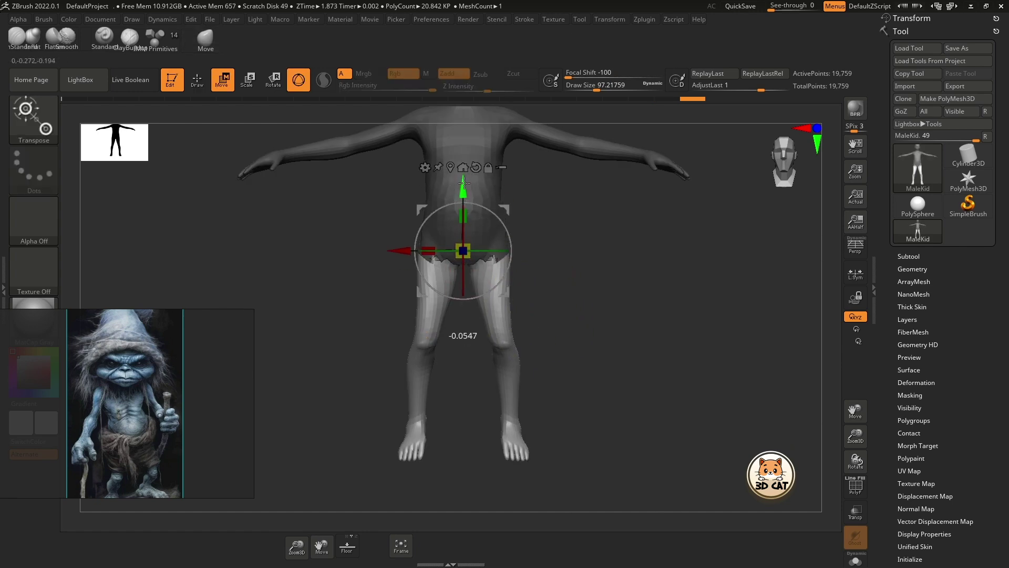
mouse_move(461, 258)
ctrl+right_down()
mouse_move(525, 288)
mouse_move(383, 282)
mouse_move(478, 402)
ctrl+right_up()
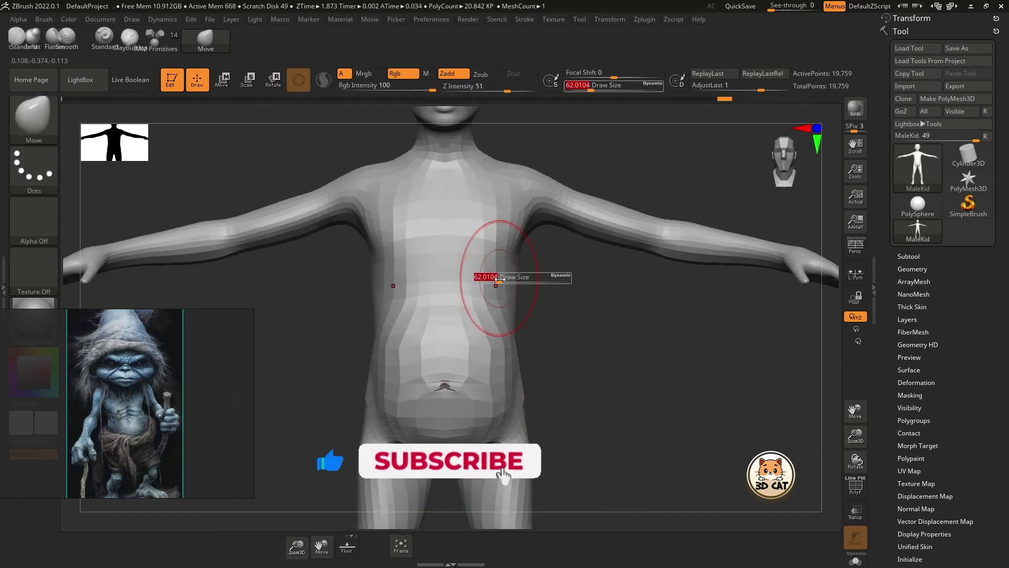
drag(498, 280, 504, 280)
ctrl+right_drag(604, 315, 671, 277)
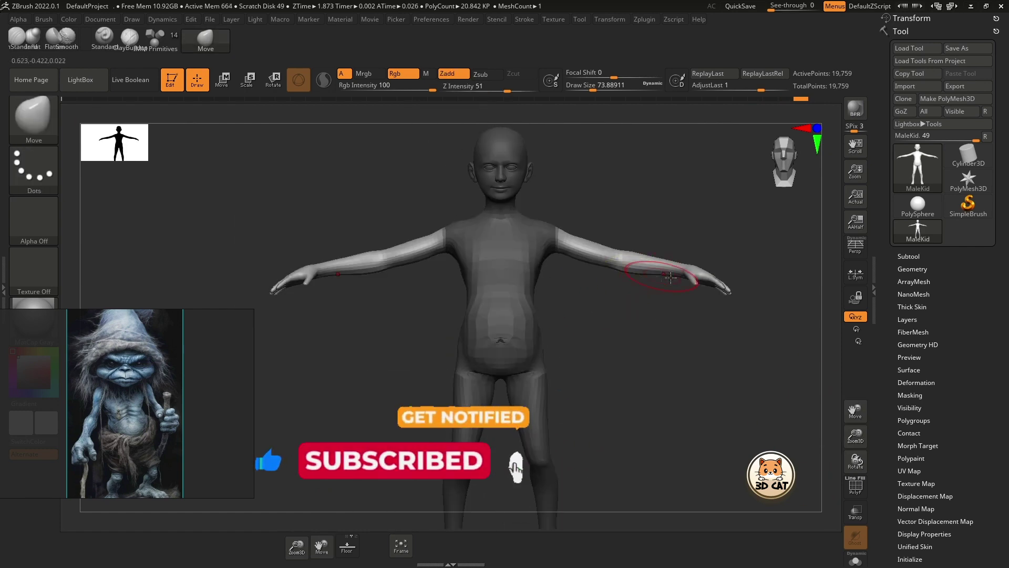
key(w)
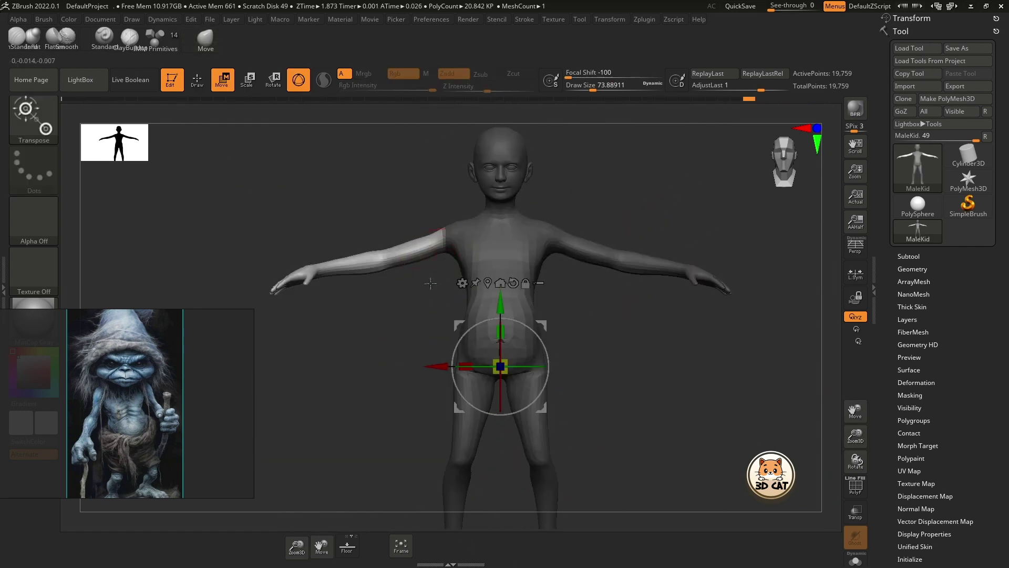
key(q)
click(912, 269)
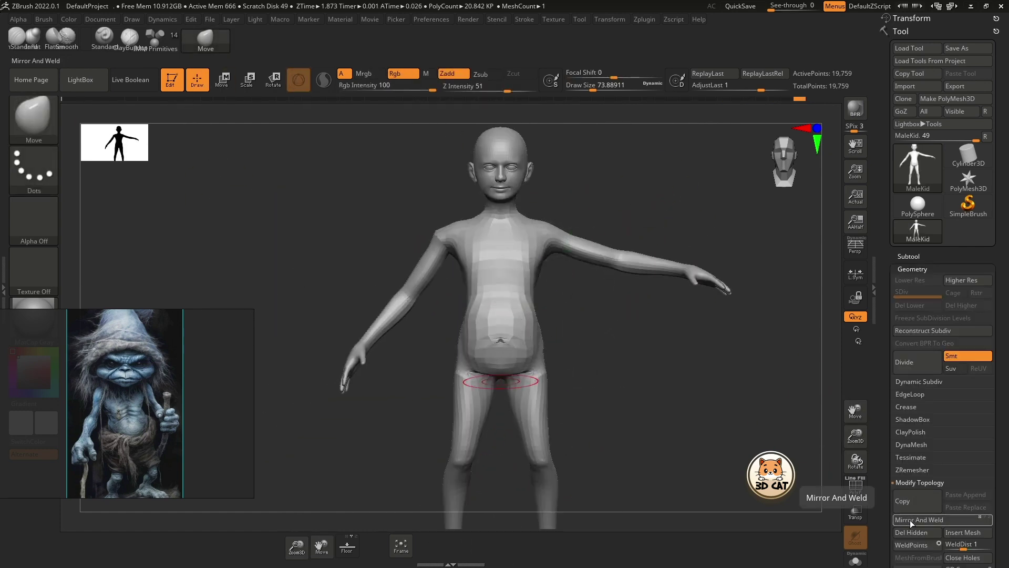
ctrl+right_drag(473, 368, 368, 236)
Step: Push the jaw, mouth and brow into a jutting ape-like muzzle from front and profile views
key(s)
key(f)
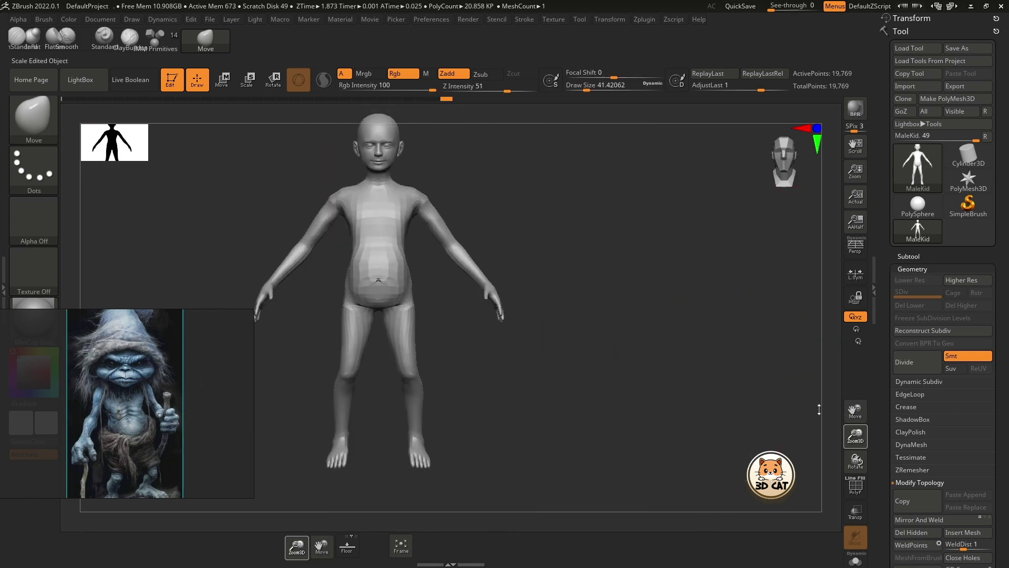
ctrl+right_drag(462, 341, 469, 403)
drag(677, 344, 631, 336)
ctrl+right_drag(631, 337, 553, 327)
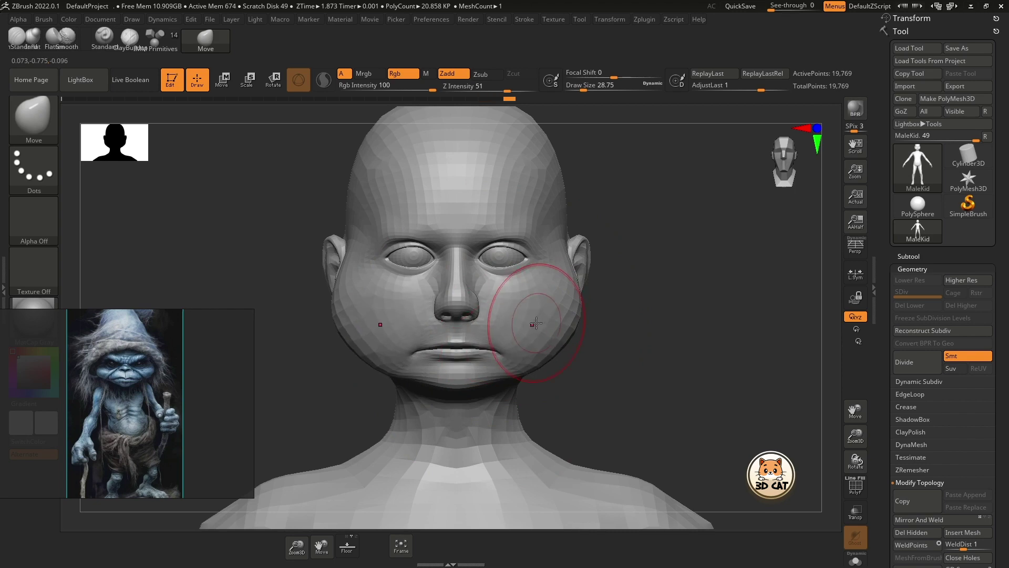
drag(747, 321, 759, 341)
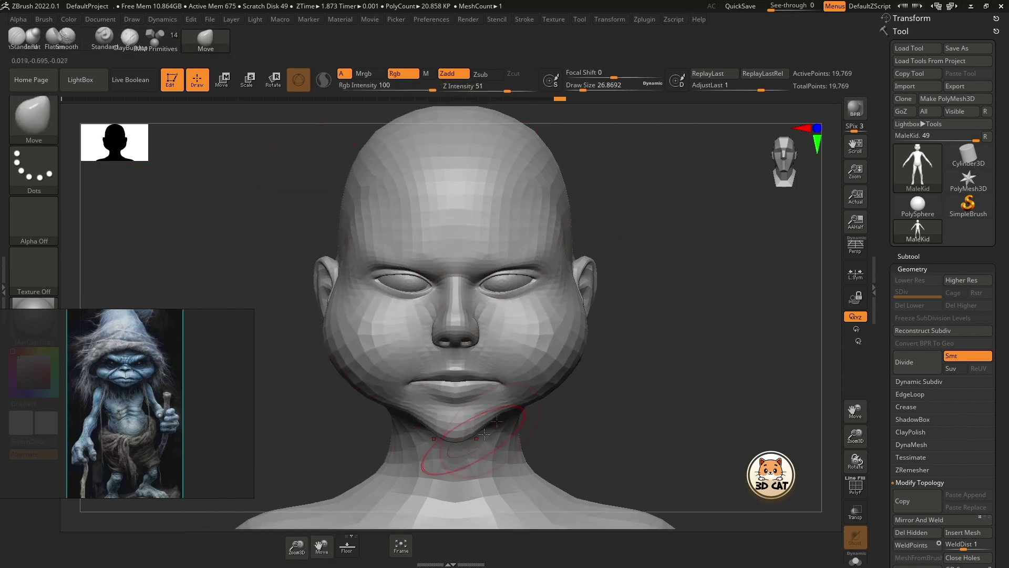
mouse_move(810, 184)
mouse_down()
mouse_move(315, 368)
mouse_move(484, 353)
mouse_up()
key(s)
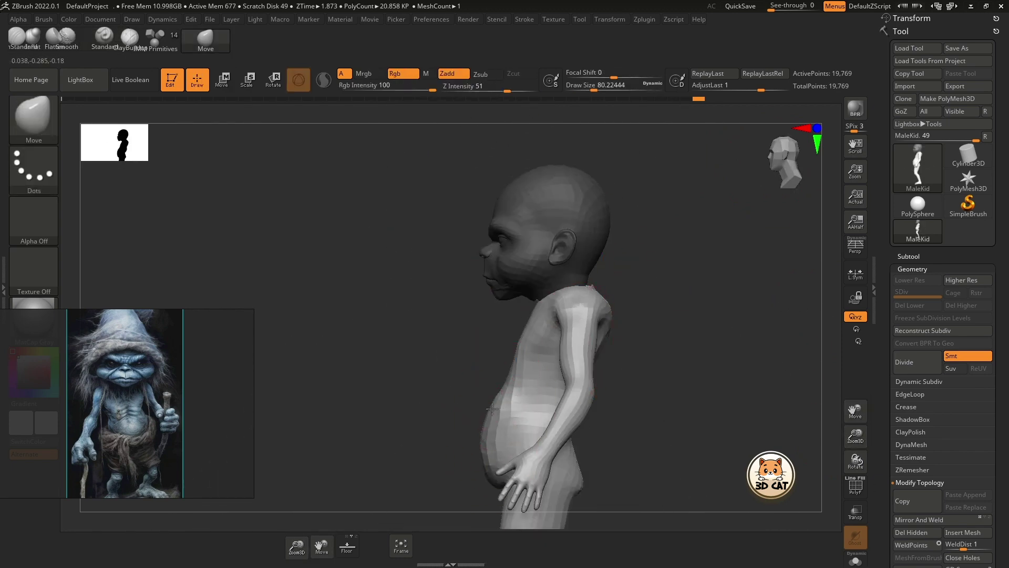
drag(492, 409, 791, 156)
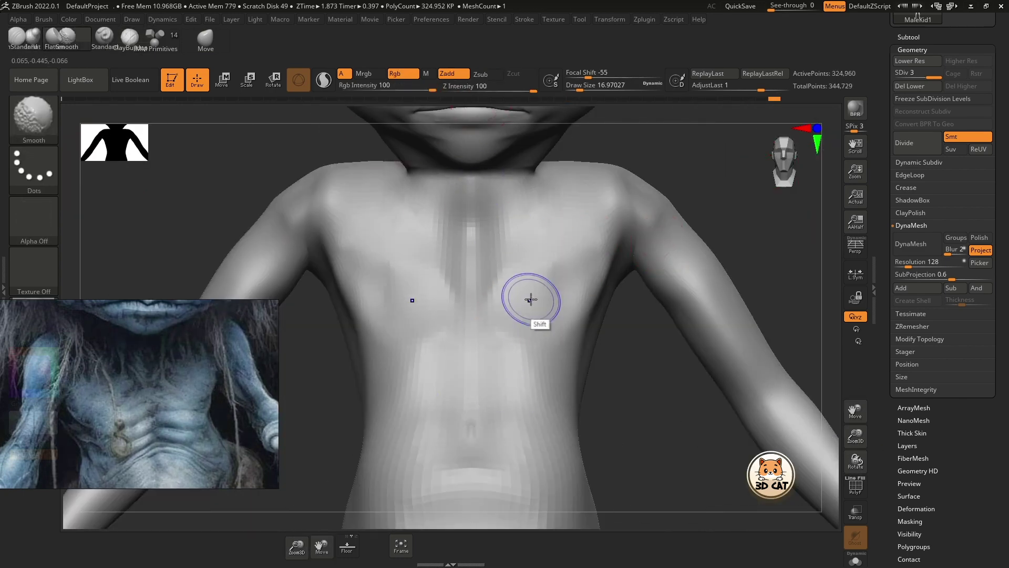
Step: Sculpt wiry chest and rib forms at subdivision level 4, resizing the brush
right_drag(431, 211, 318, 172)
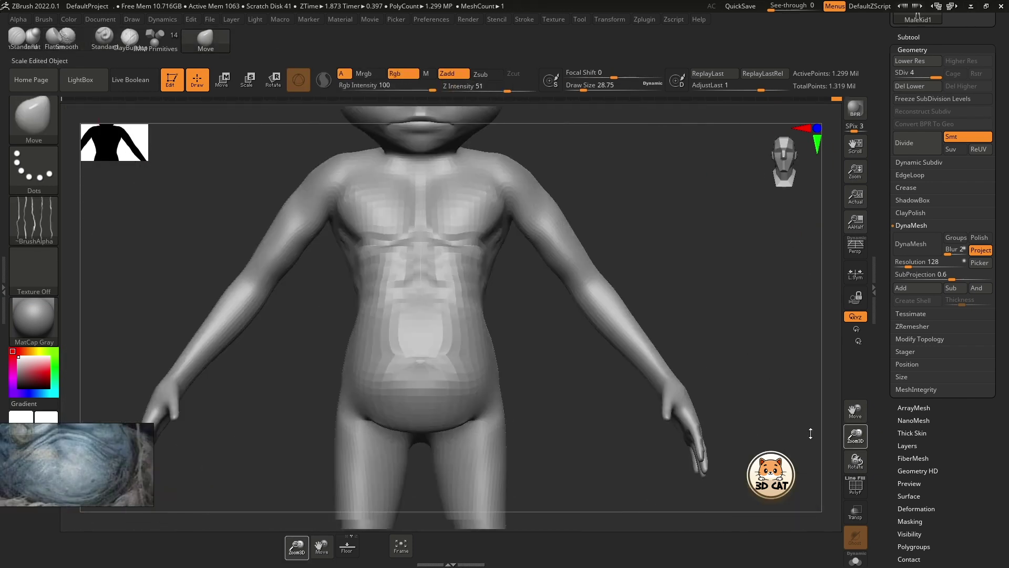
key(s)
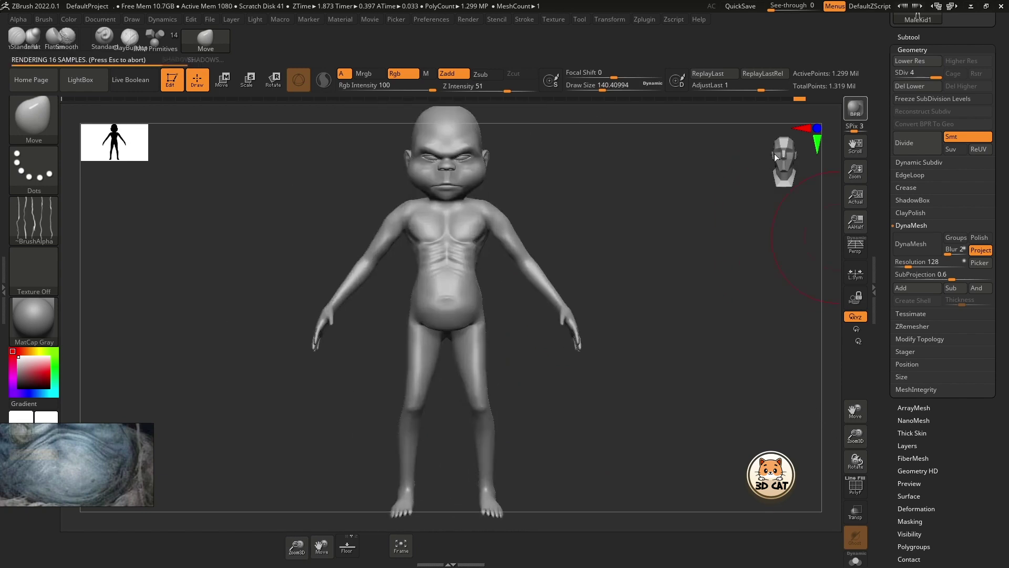
Step: Build up the under-eye and cheek surfaces and smooth the folds beside the nose
alt+right_drag(775, 157, 841, 422)
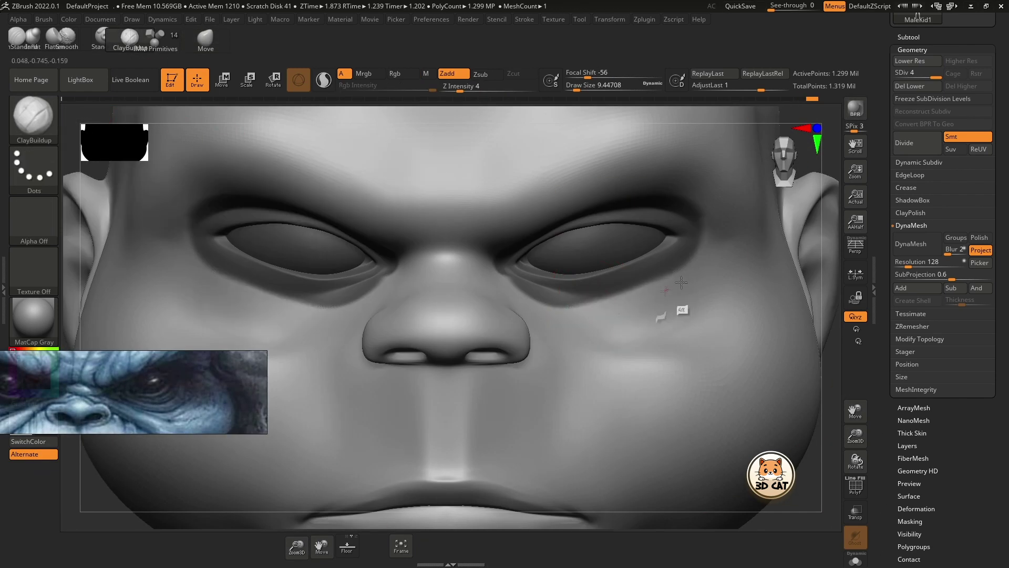
alt+drag(681, 282, 591, 267)
key(s)
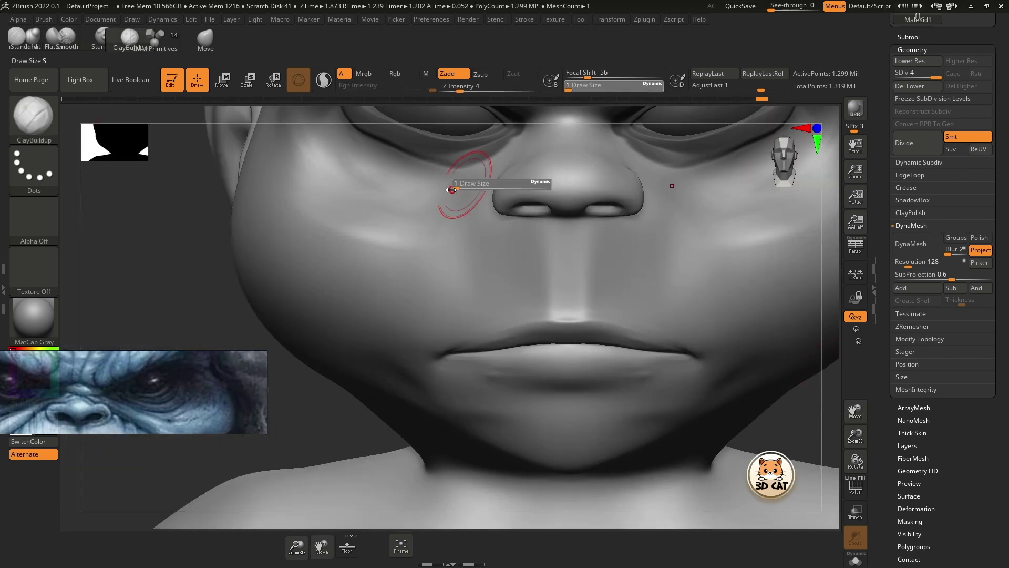
shift+drag(427, 305, 419, 312)
key(bracketleft)
key(bracketleft)
key(bracketleft)
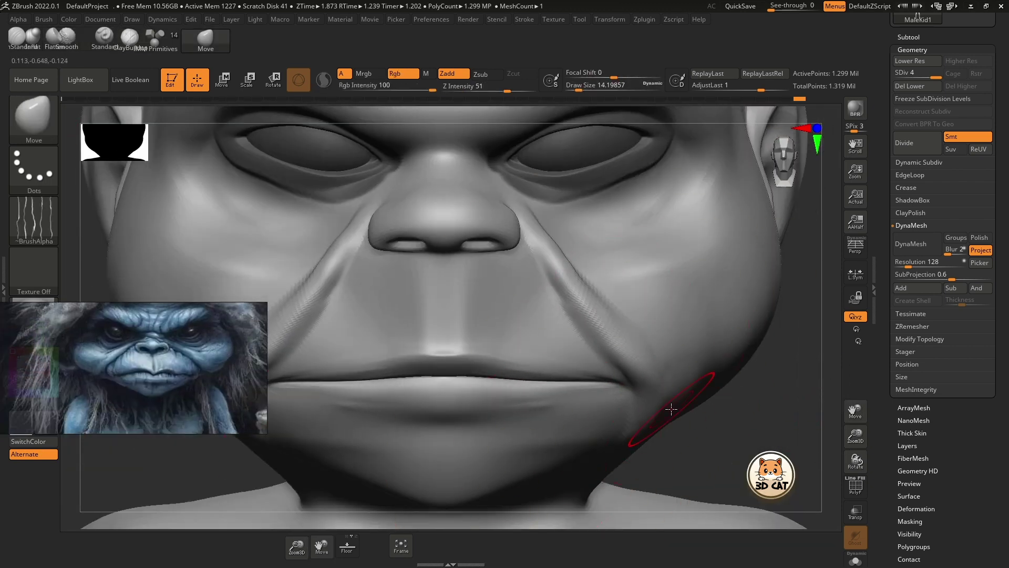
Step: Carve rough texture into the lower lip and refine around the left eye
ctrl+right_drag(618, 338, 604, 307)
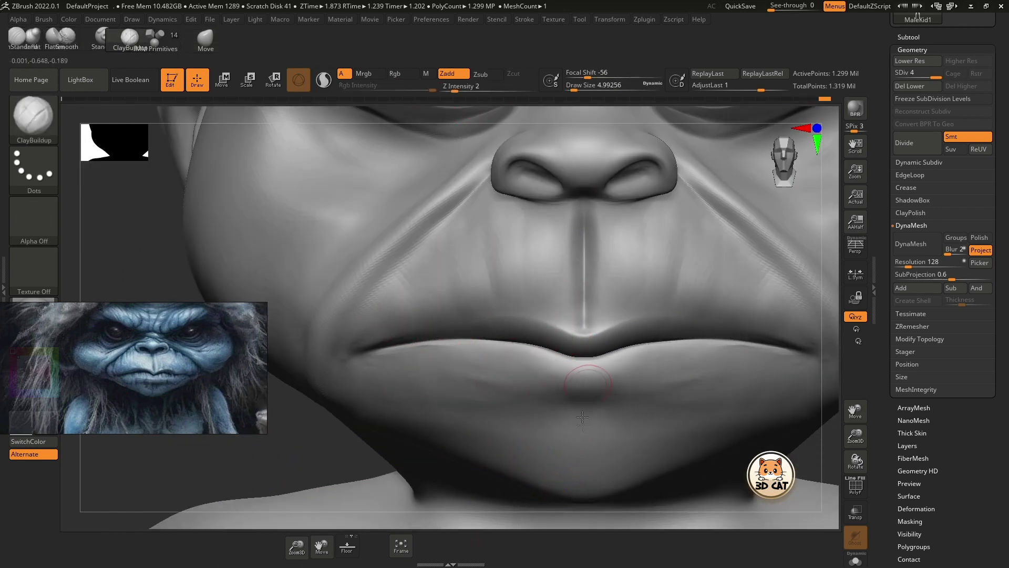
alt+drag(582, 419, 571, 425)
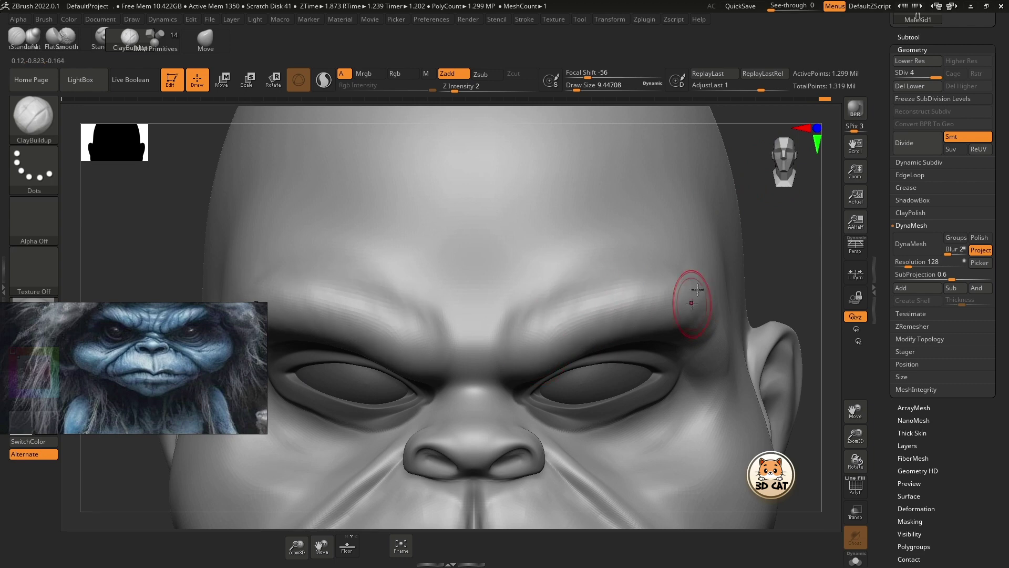
drag(855, 436, 874, 489)
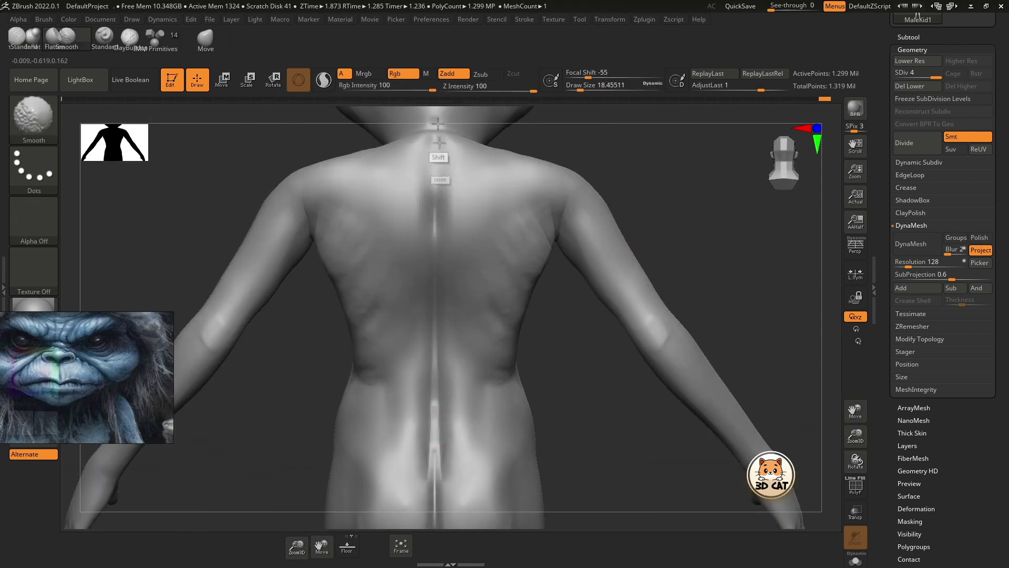
Step: Adjust the brush strength for smoothing the spine along the back
key(u)
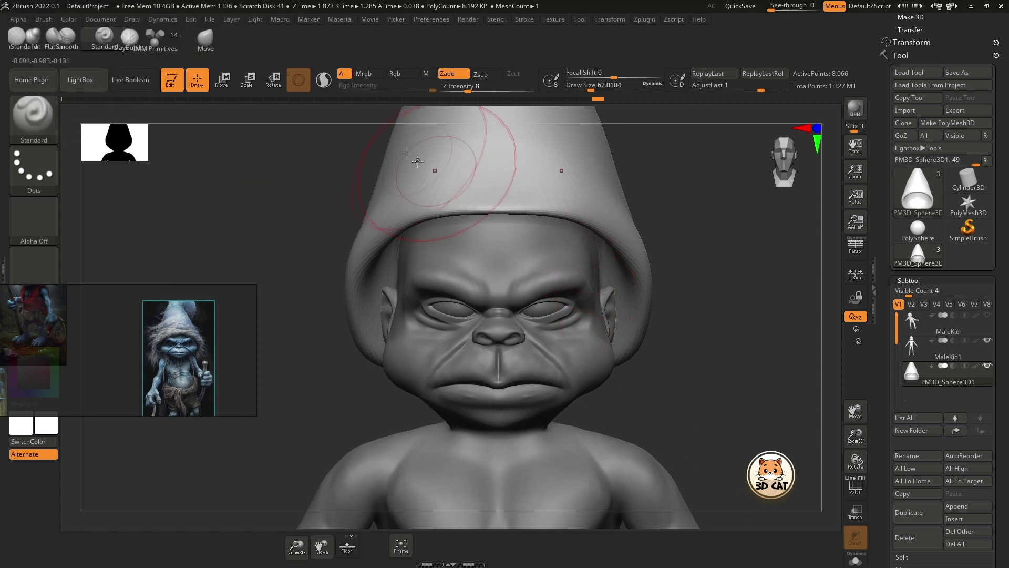
Step: Orbit closely around the hat and face, then return to a front torso view
drag(417, 161, 742, 141)
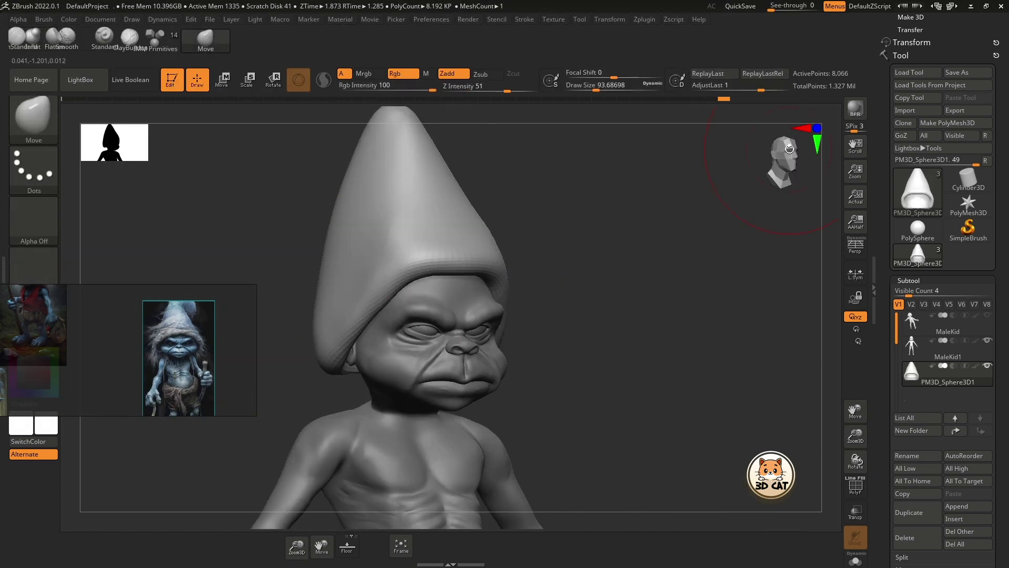
drag(382, 304, 866, 273)
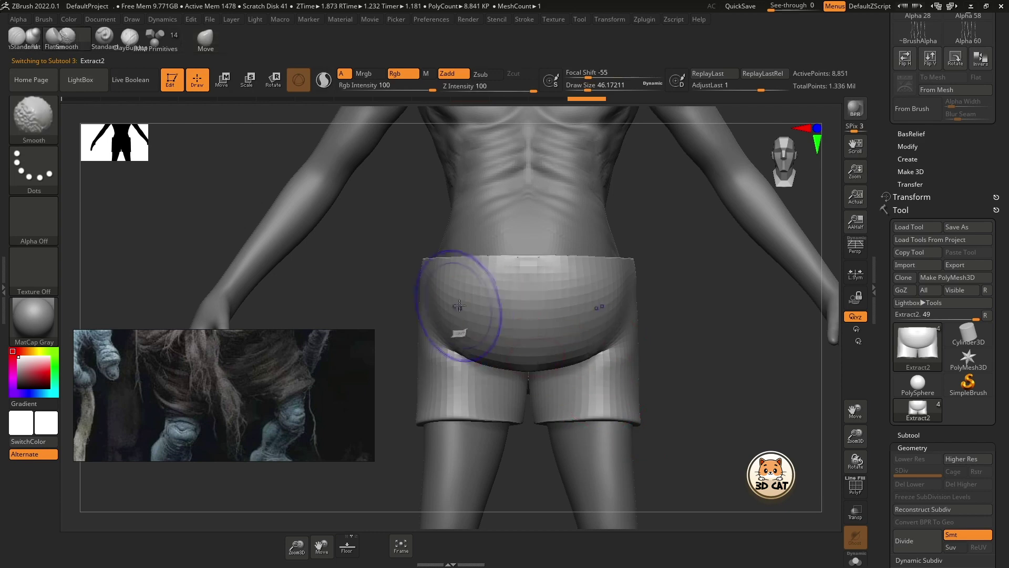
Step: Build up folds along the shorts' crotch with a smaller ClayBuildup brush
mouse_move(368, 295)
mouse_down()
mouse_move(604, 261)
mouse_move(583, 260)
mouse_up()
key(s)
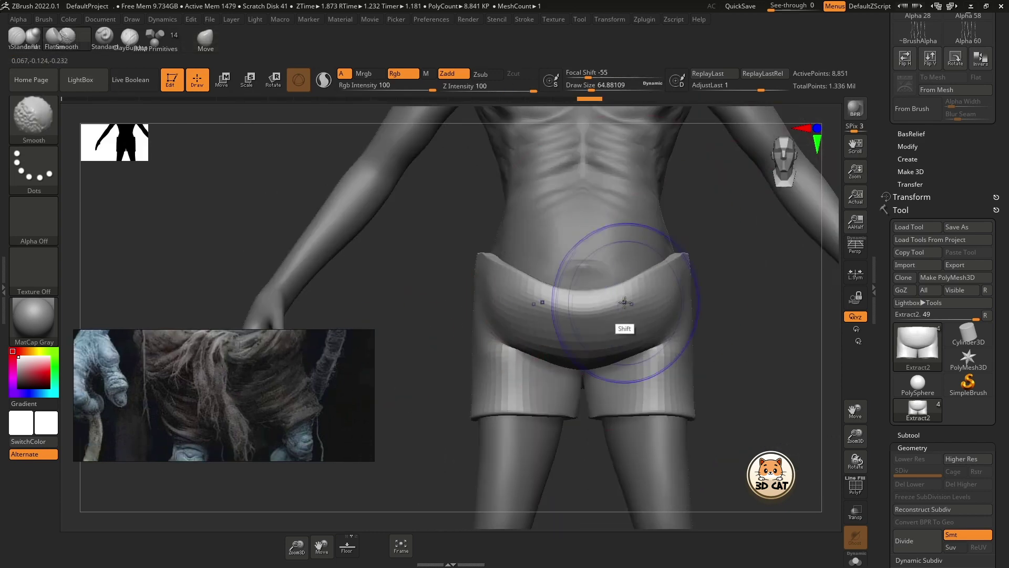
mouse_move(620, 320)
right_down()
mouse_move(473, 315)
mouse_move(577, 321)
right_up()
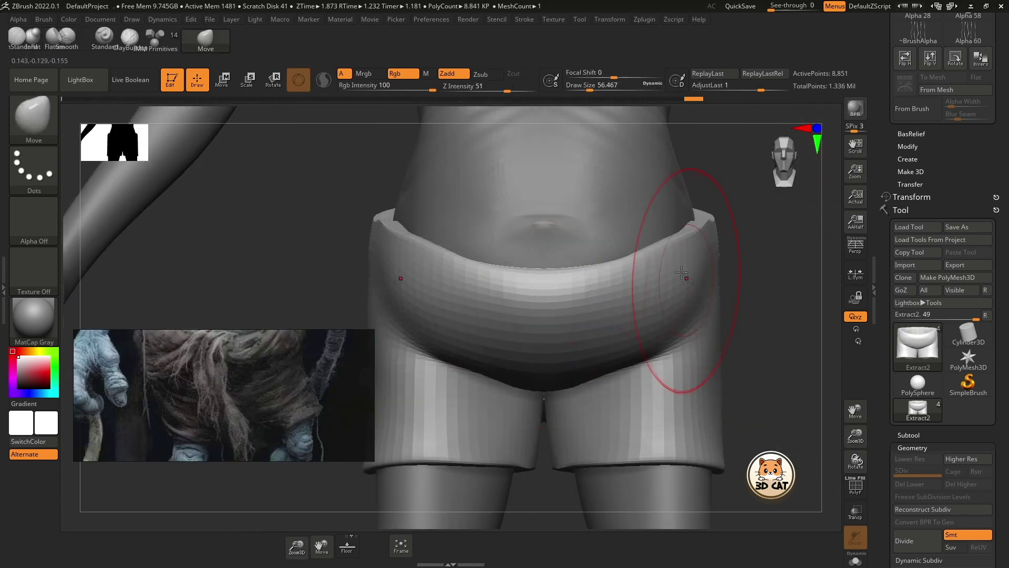
mouse_move(676, 270)
right_down()
mouse_move(658, 410)
mouse_move(417, 326)
right_up()
key(b)
key(c)
key(b)
mouse_move(488, 338)
right_down()
mouse_move(777, 168)
mouse_move(571, 388)
right_up()
drag(562, 387, 647, 391)
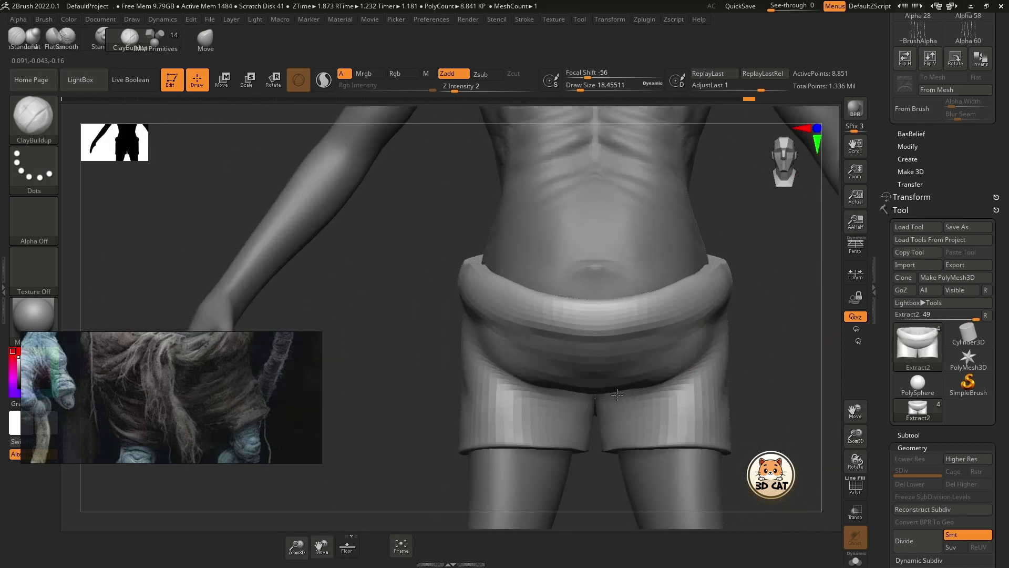
drag(578, 378, 657, 417)
Step: Sculpt small creases at the crotch and build up the back of the shorts
right_drag(657, 417, 525, 362)
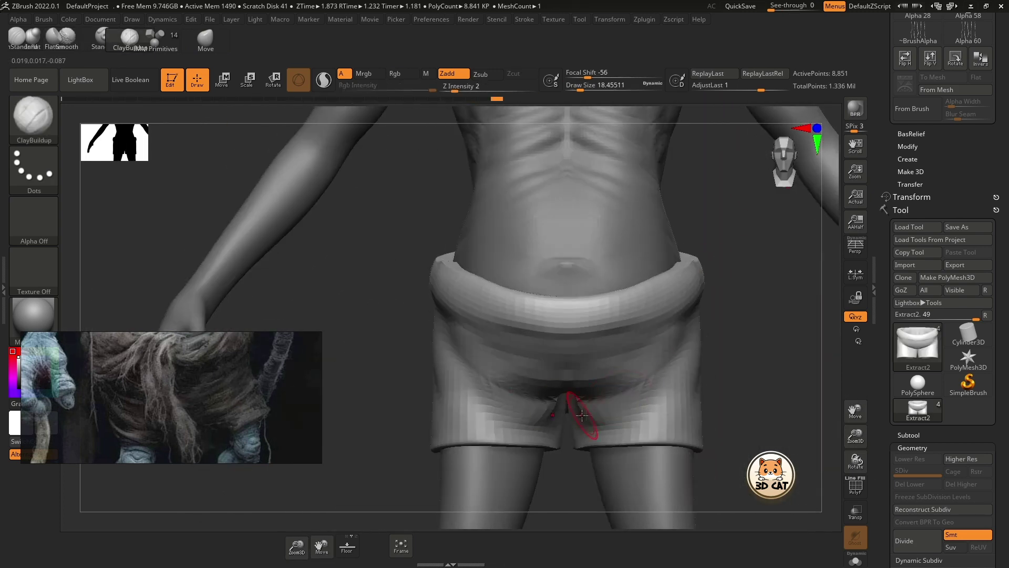
drag(529, 415, 604, 416)
right_drag(605, 416, 725, 192)
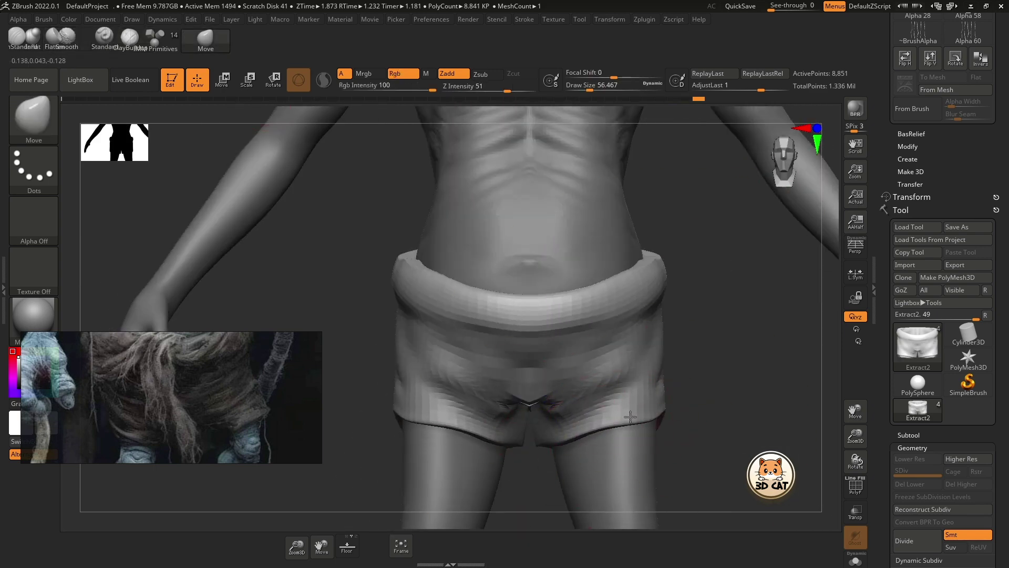
right_drag(630, 416, 342, 269)
key(b)
key(c)
key(b)
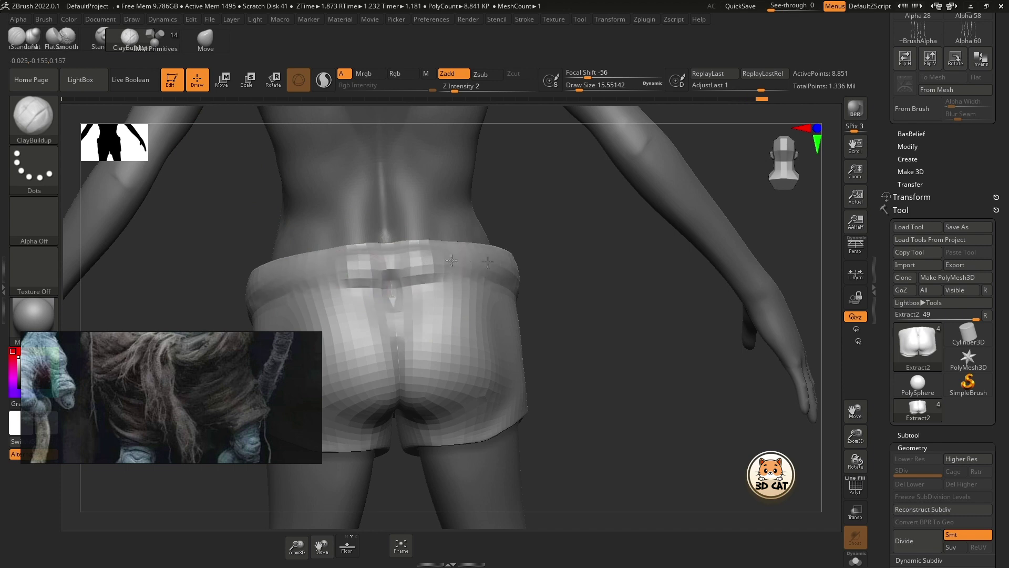
Step: Frame the whole character and zoom in on the torso, hips and hand
click(784, 160)
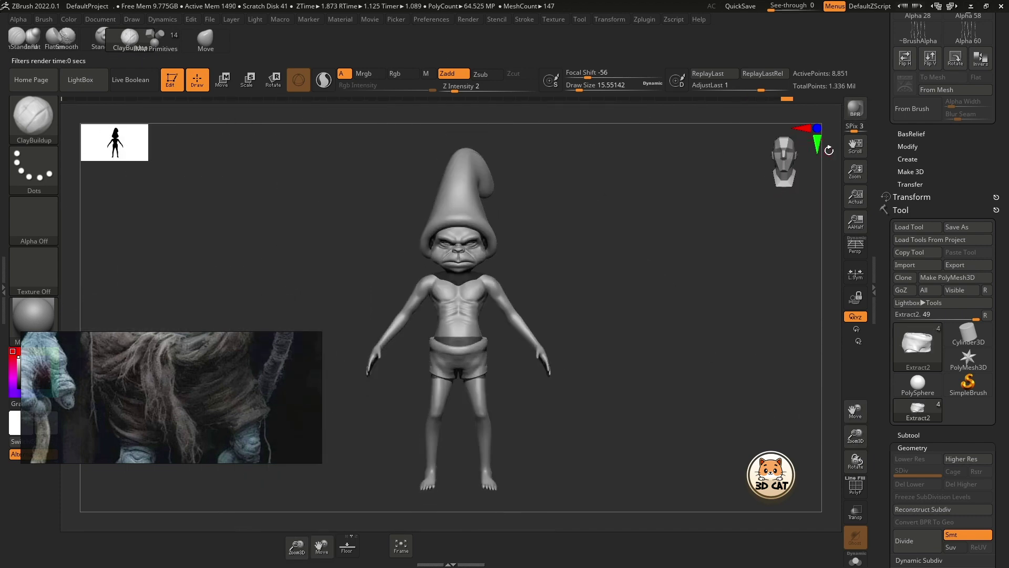
alt+right_drag(525, 263, 526, 184)
mouse_move(473, 263)
right_down()
mouse_move(368, 315)
mouse_move(473, 263)
right_up()
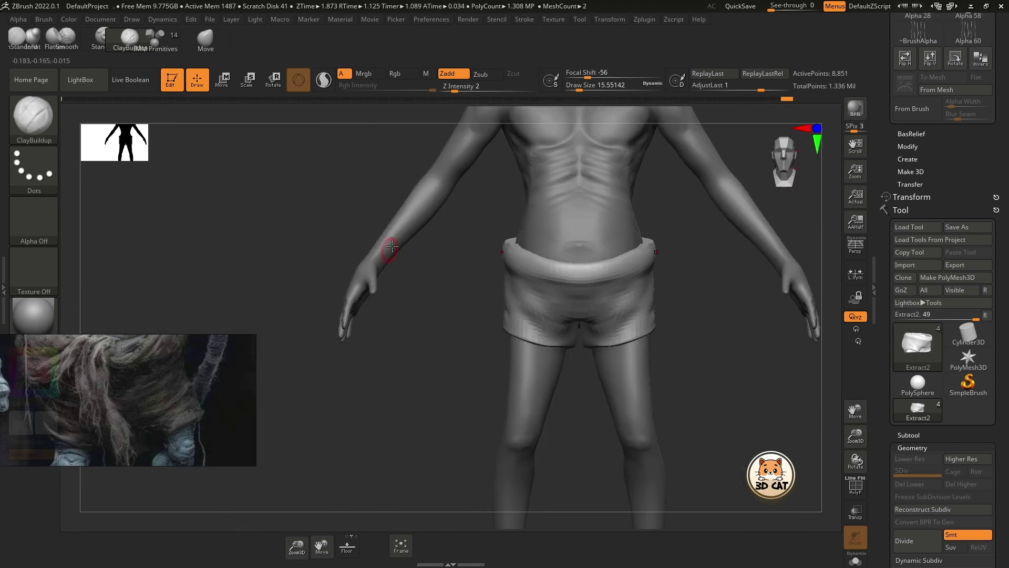
Step: Mask and invert around the hand, then enlarge it with the Move transpose gizmo
ctrl+drag(275, 226, 413, 388)
ctrl+click(484, 164)
key(w)
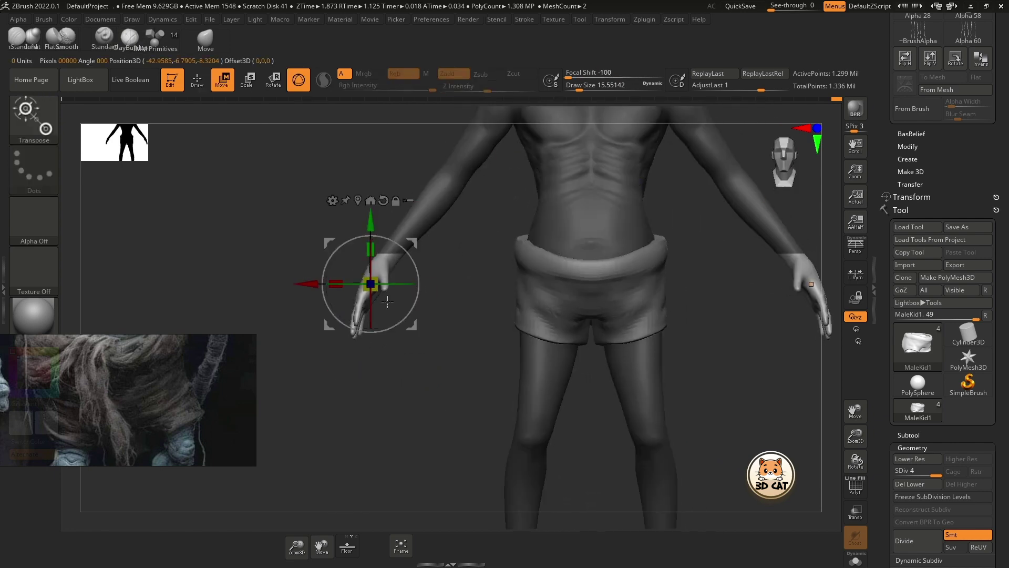
ctrl+right_drag(317, 298, 510, 270)
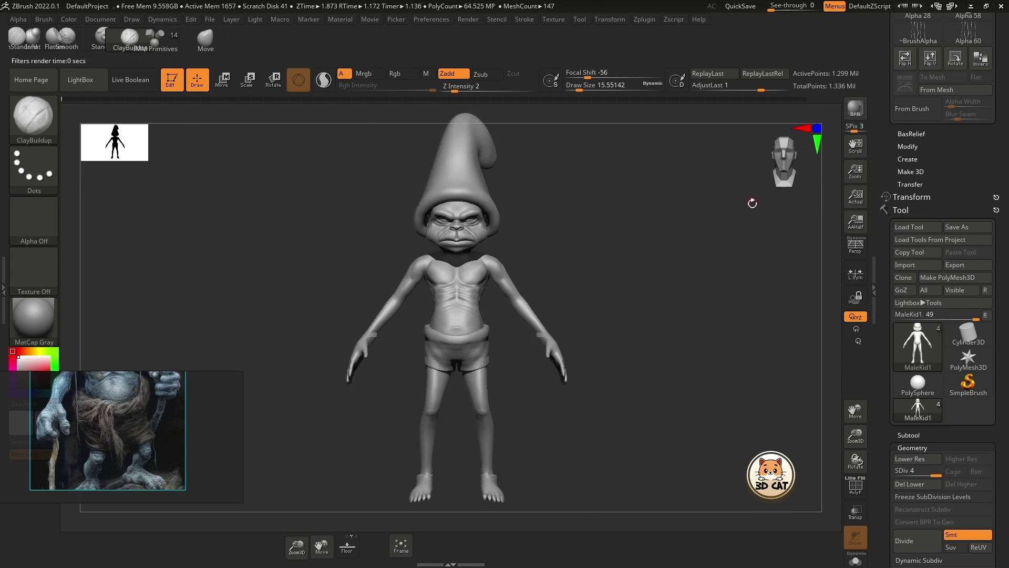
drag(737, 137, 447, 267)
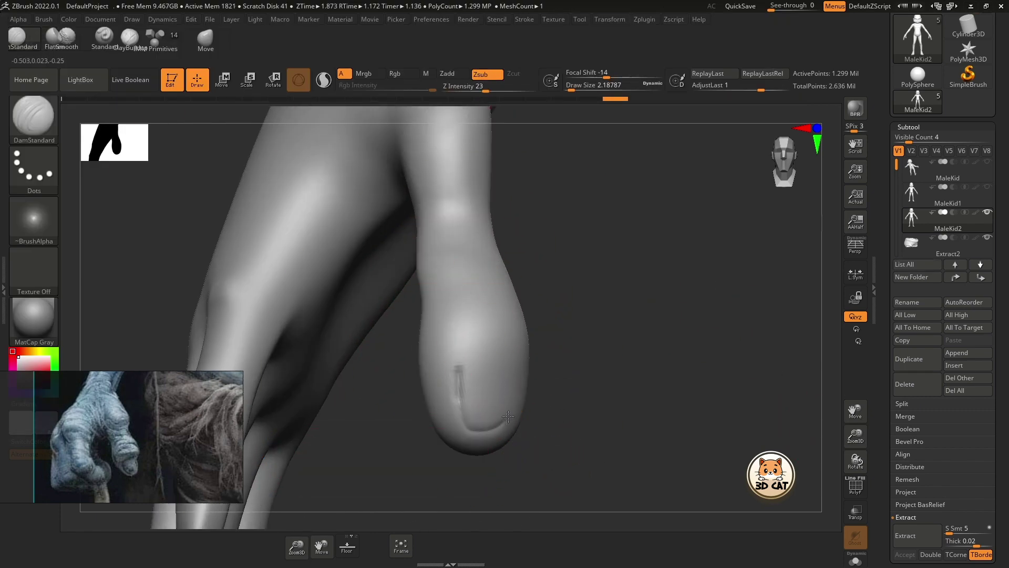
Step: Carve the thumbnail and knuckle with DamStandard and Standard brushes
key(b)
key(m)
key(v)
key(b)
key(d)
key(s)
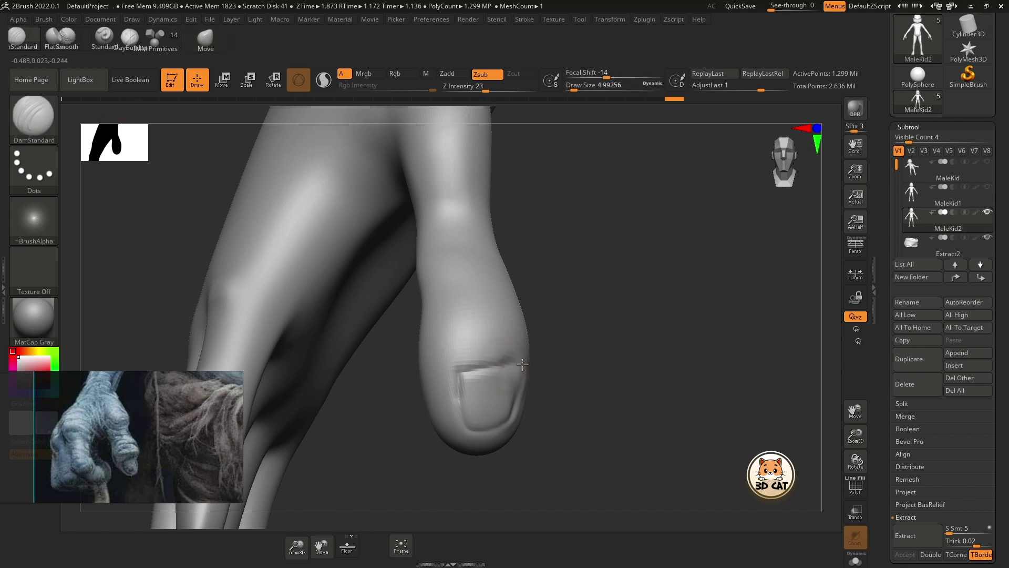
key(b)
key(s)
key(t)
key(s)
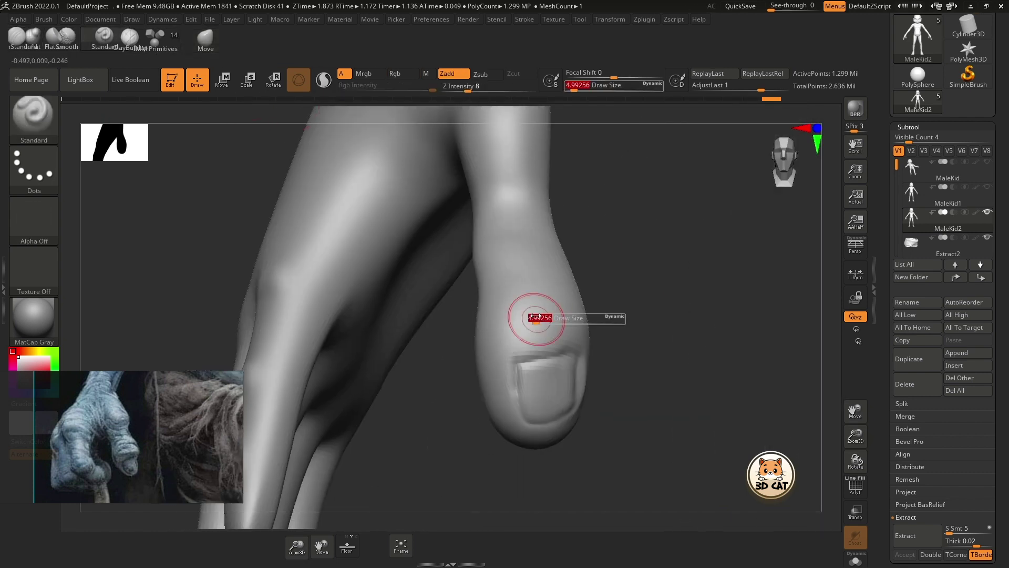
right_drag(568, 310, 603, 332)
Step: Lengthen the fingers and push the wrist into shape with the Move brush
key(b)
key(m)
key(v)
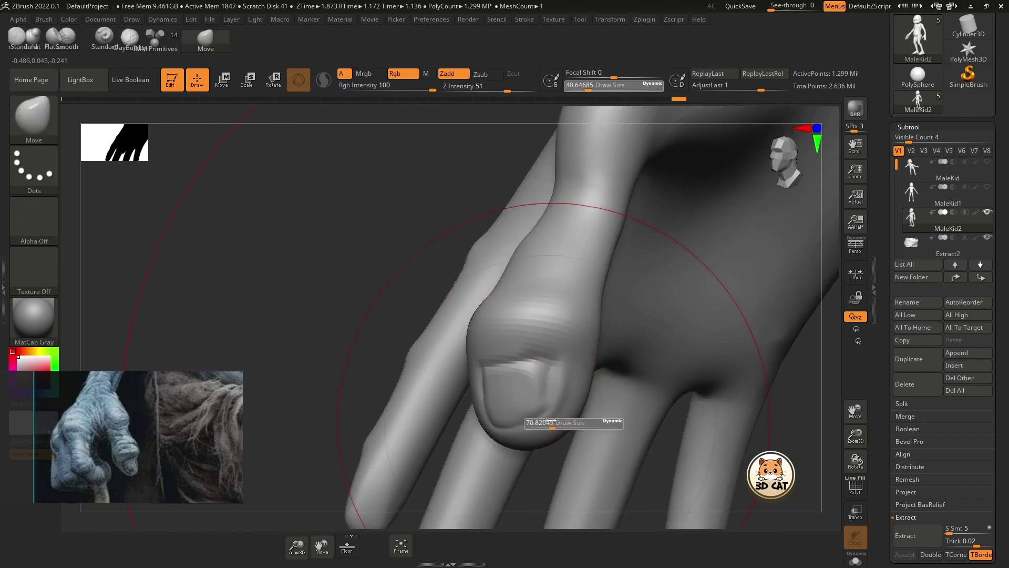
key(s)
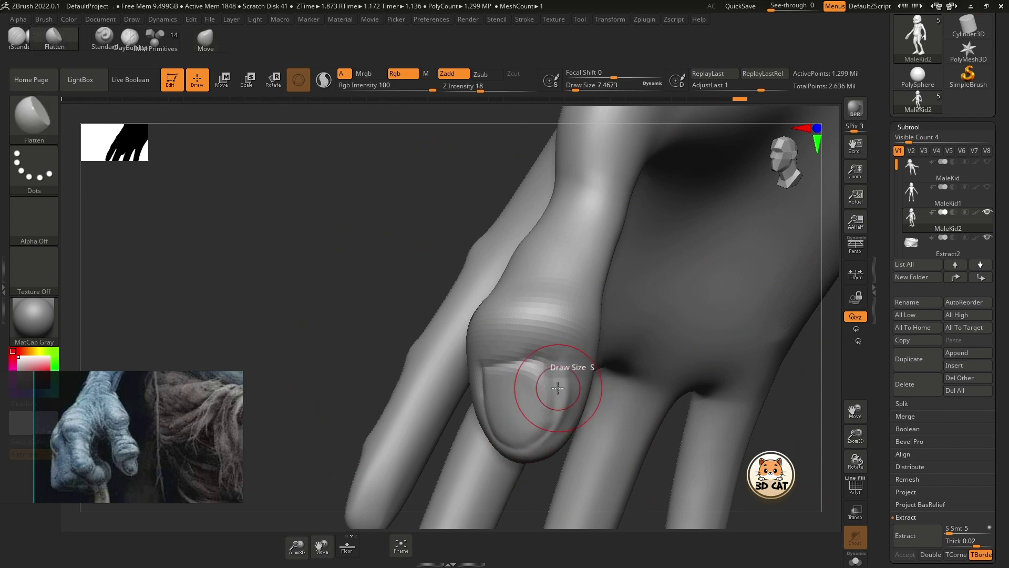
right_drag(566, 404, 802, 407)
key(b)
key(m)
key(v)
key(s)
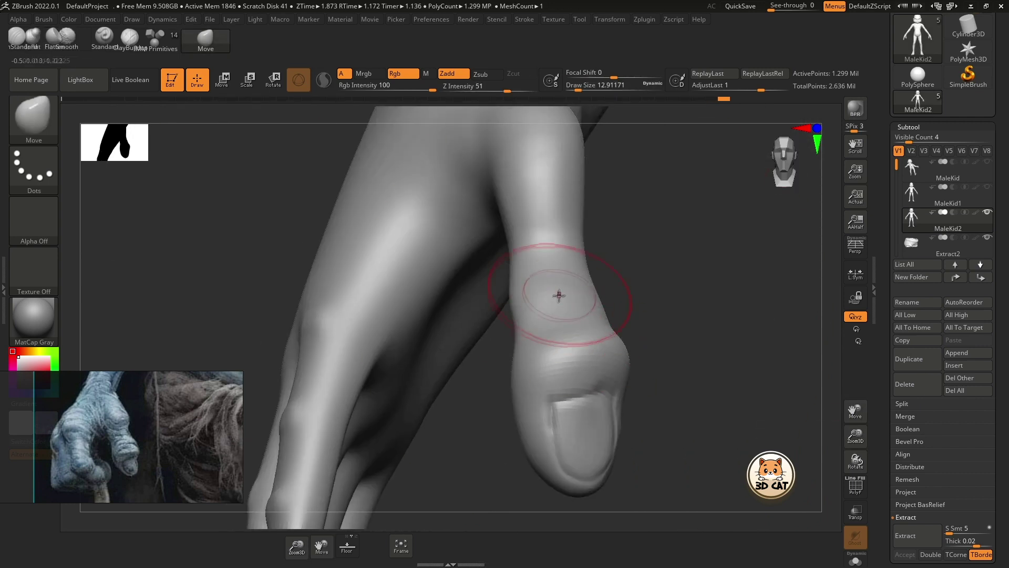
drag(559, 296, 587, 219)
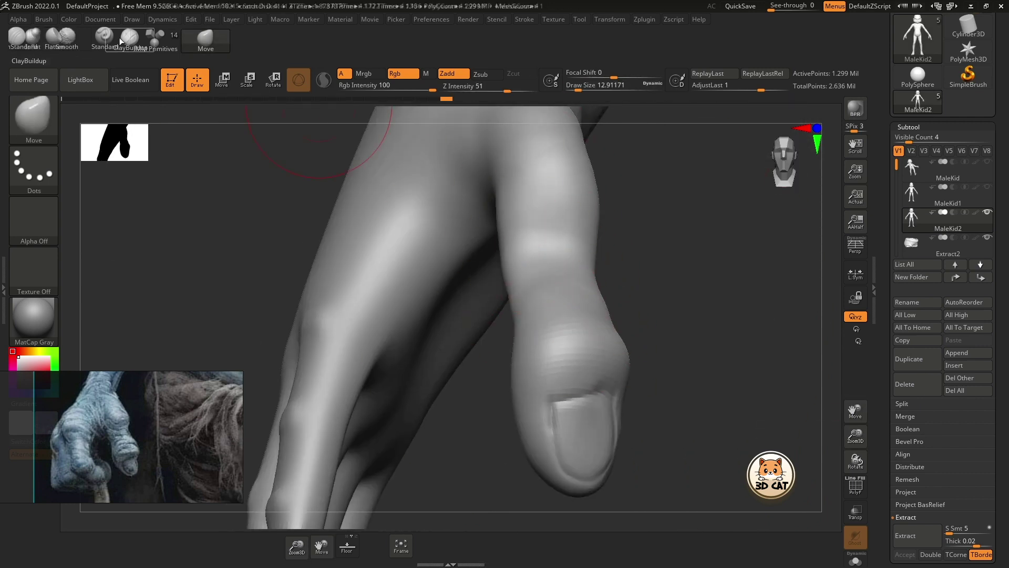
Step: Build up the hand resting on the thigh with ClayBuildup and Inflate brushes
key(b)
key(c)
key(b)
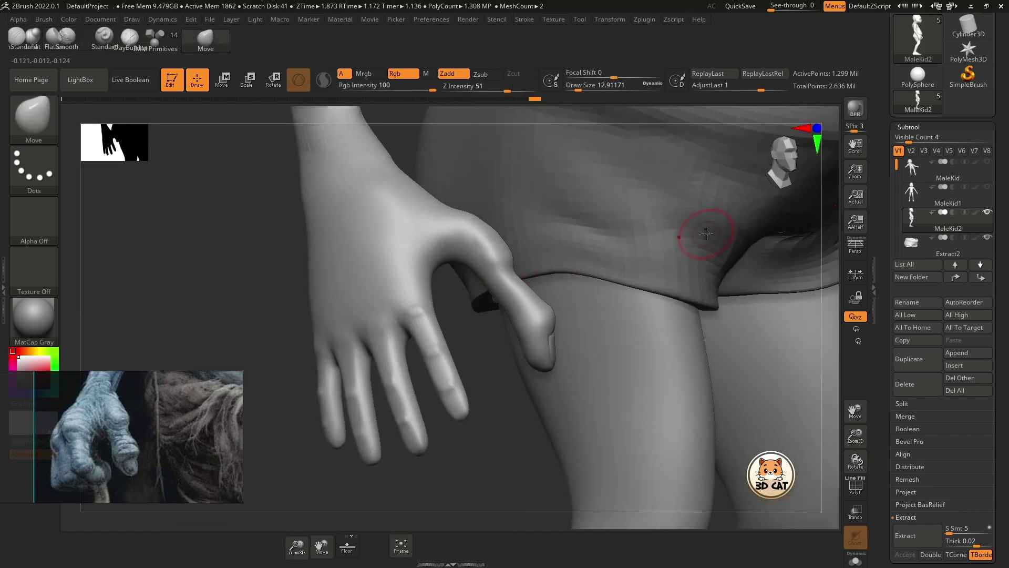
right_drag(706, 234, 536, 363)
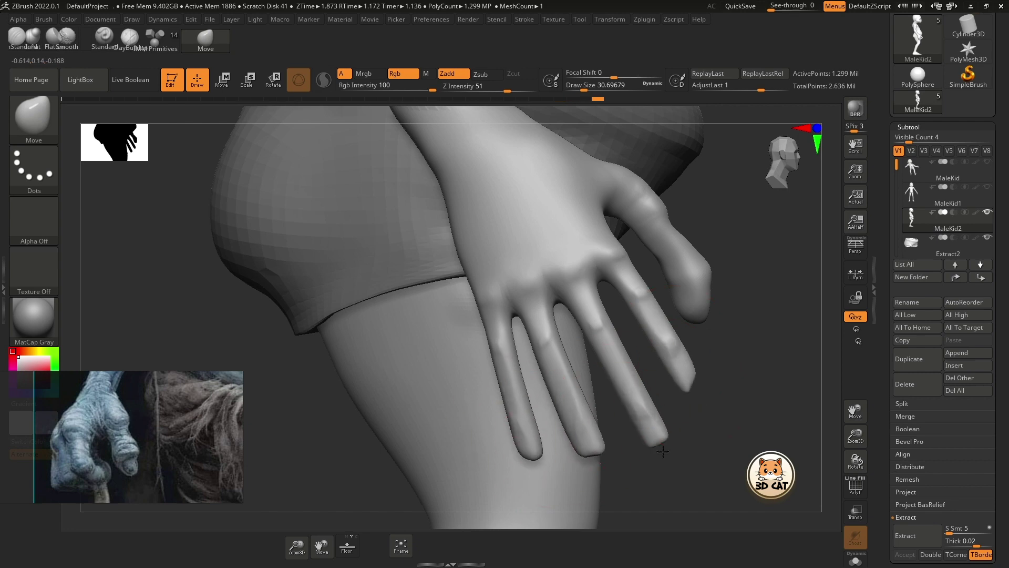
key(s)
key(b)
key(i)
key(n)
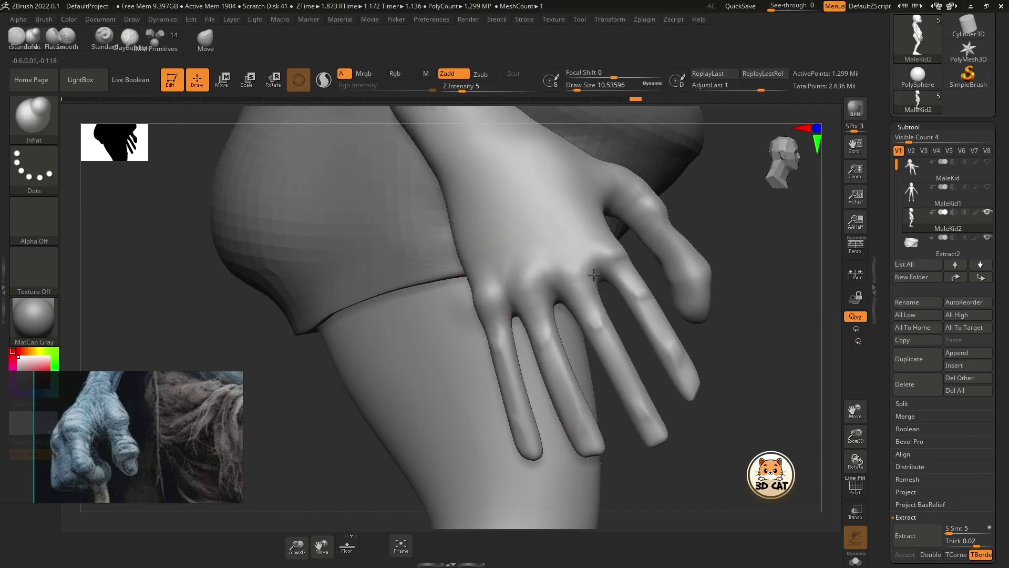
right_drag(594, 274, 653, 224)
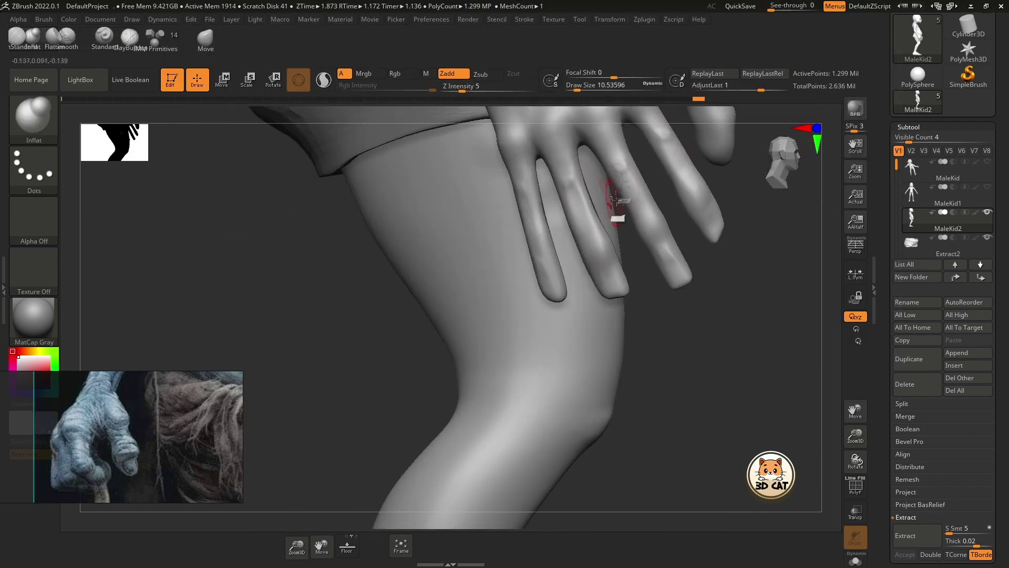
Step: Round out the big toes on both feet, checking them from three-quarter and side views
key(f)
mouse_move(526, 316)
ctrl+right_down()
mouse_move(426, 271)
mouse_move(525, 252)
mouse_move(578, 262)
ctrl+right_up()
key(f)
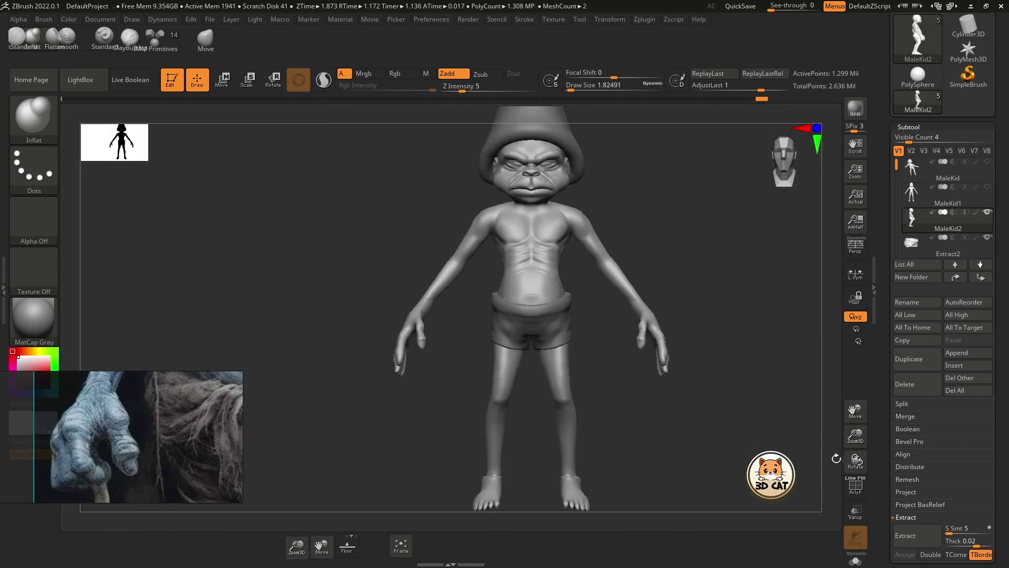
drag(855, 435, 858, 445)
mouse_move(525, 473)
alt+right_down()
mouse_move(462, 327)
mouse_move(384, 275)
mouse_move(408, 295)
alt+right_up()
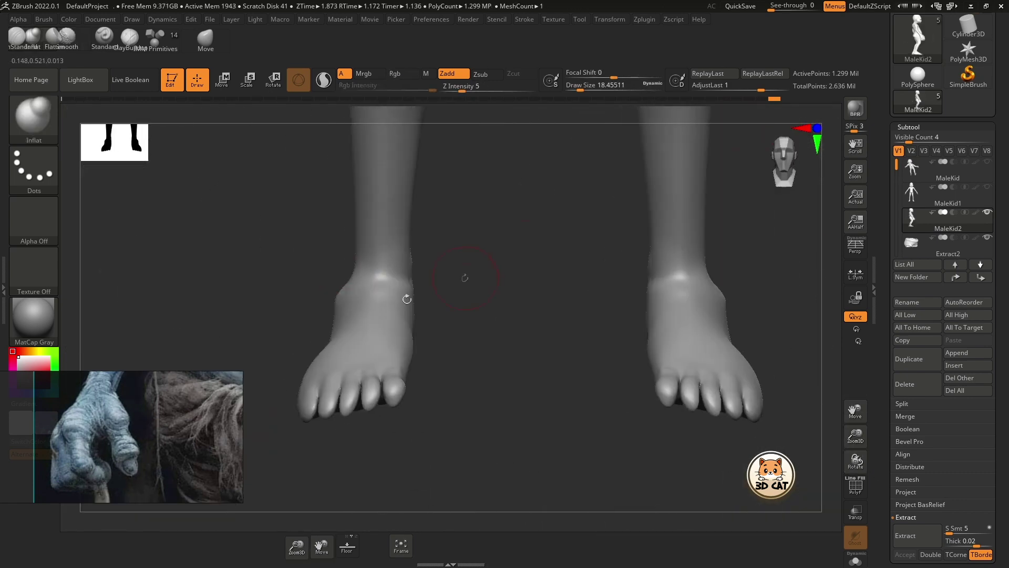
mouse_move(294, 390)
right_down()
mouse_move(450, 473)
mouse_move(372, 473)
mouse_move(610, 381)
mouse_move(441, 309)
right_up()
mouse_move(509, 237)
right_down()
mouse_move(649, 240)
mouse_move(766, 489)
mouse_move(787, 285)
right_up()
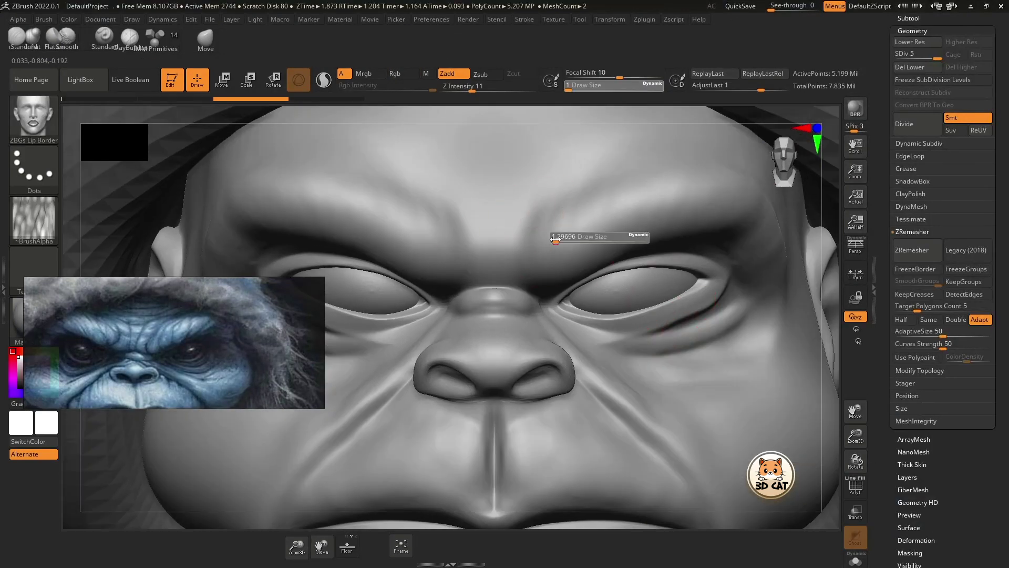
Step: Sculpt creases across the brow and under the eyes with the Standard brush
click(97, 44)
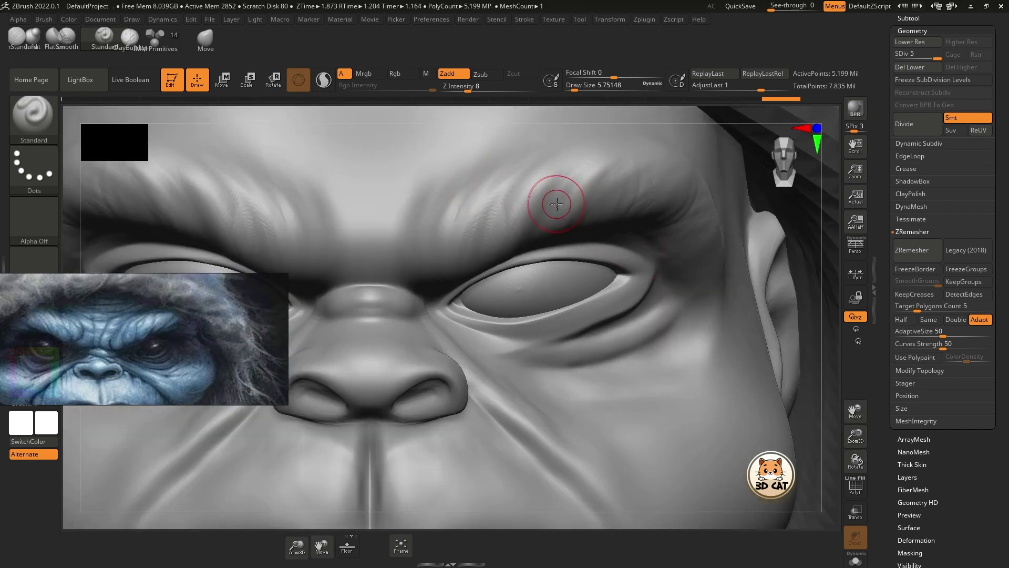
right_drag(675, 195, 695, 205)
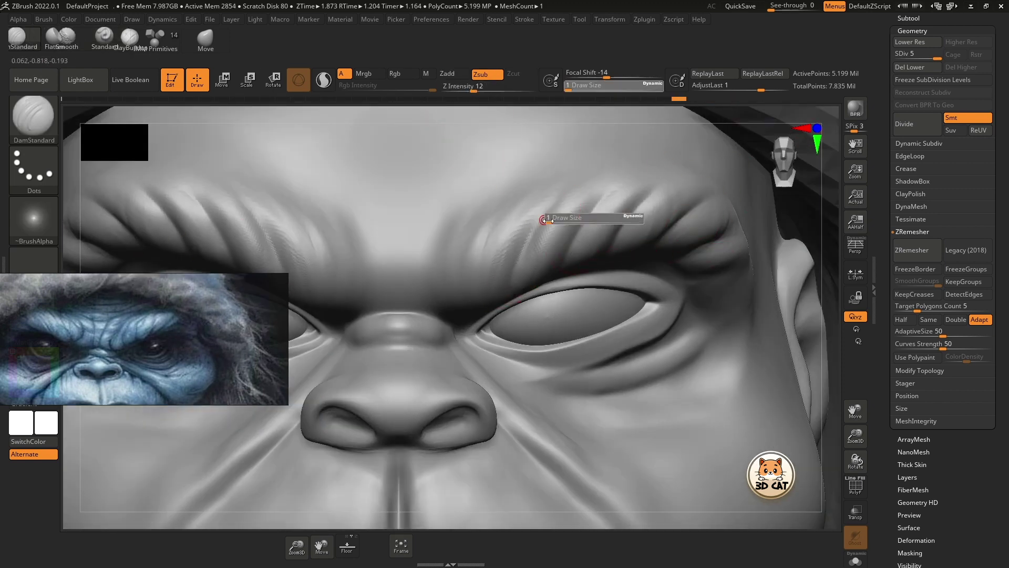
key(b)
key(s)
key(t)
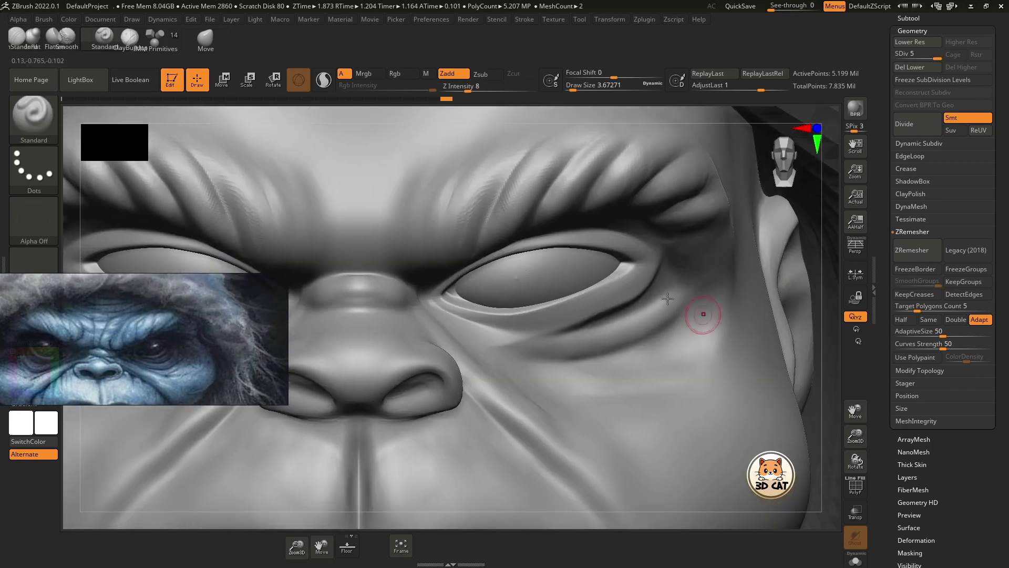
Step: Load the ZBGs Lip Border brush and stamp a horizontal forehead wrinkle
click(44, 19)
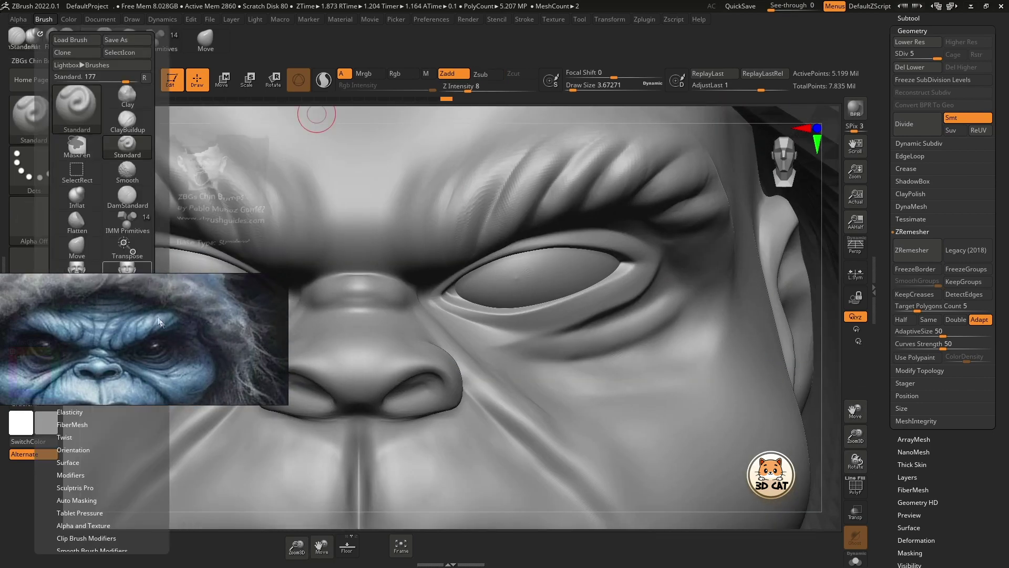
click(87, 298)
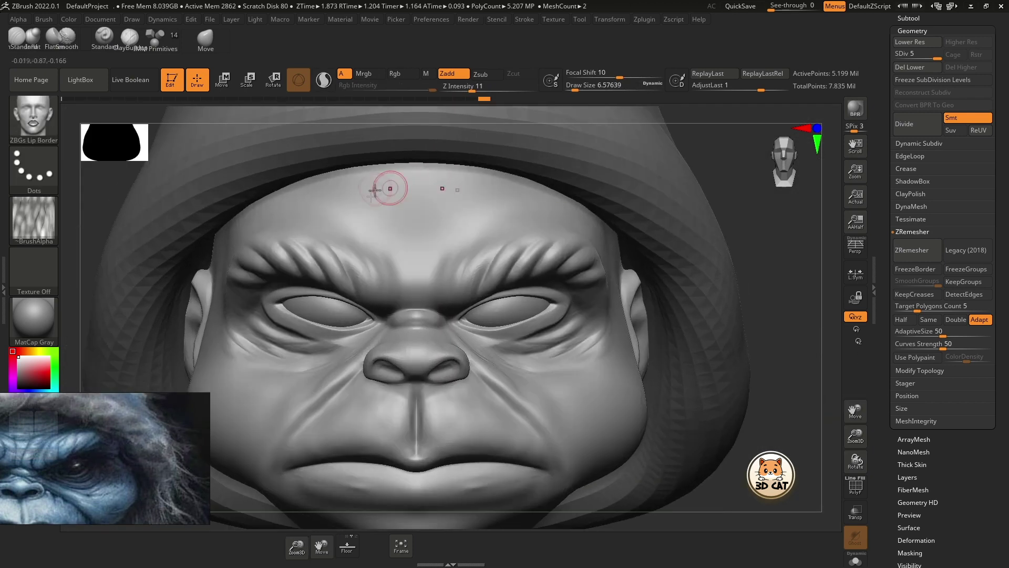
drag(418, 227, 478, 225)
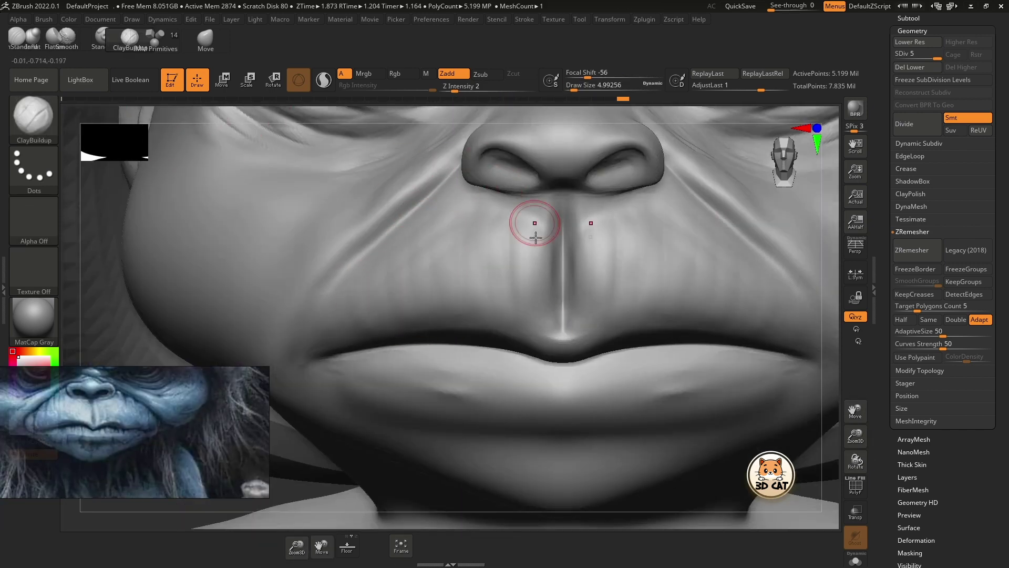
Step: Pick a detailing brush from the brush library and zoom in on the nose
click(55, 20)
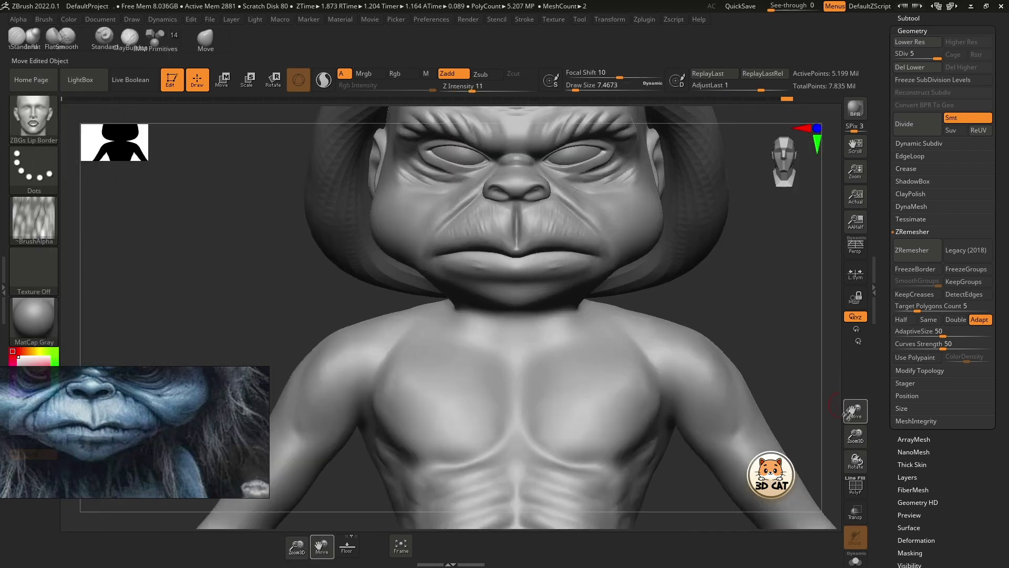
key(s)
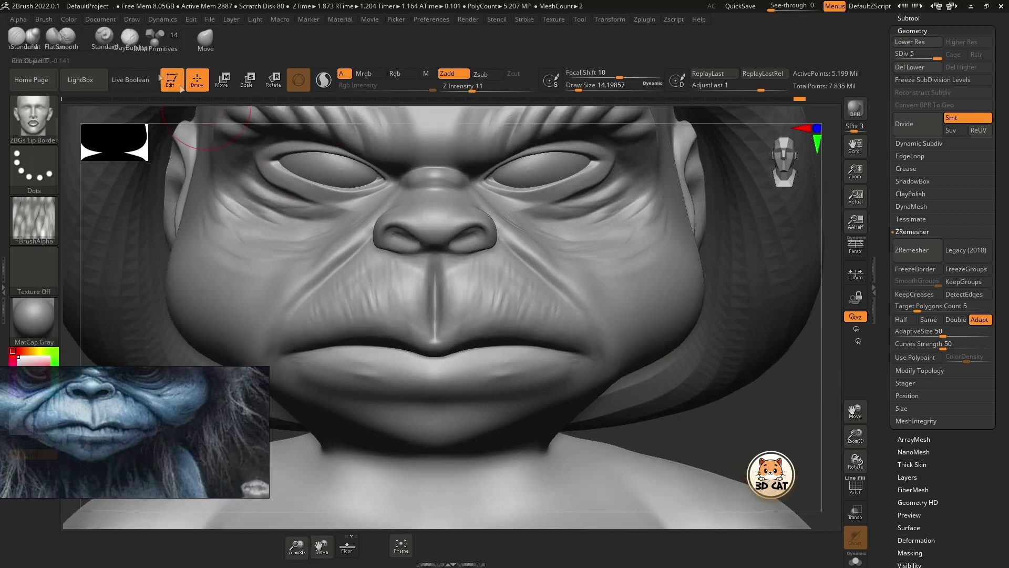
click(44, 19)
click(105, 105)
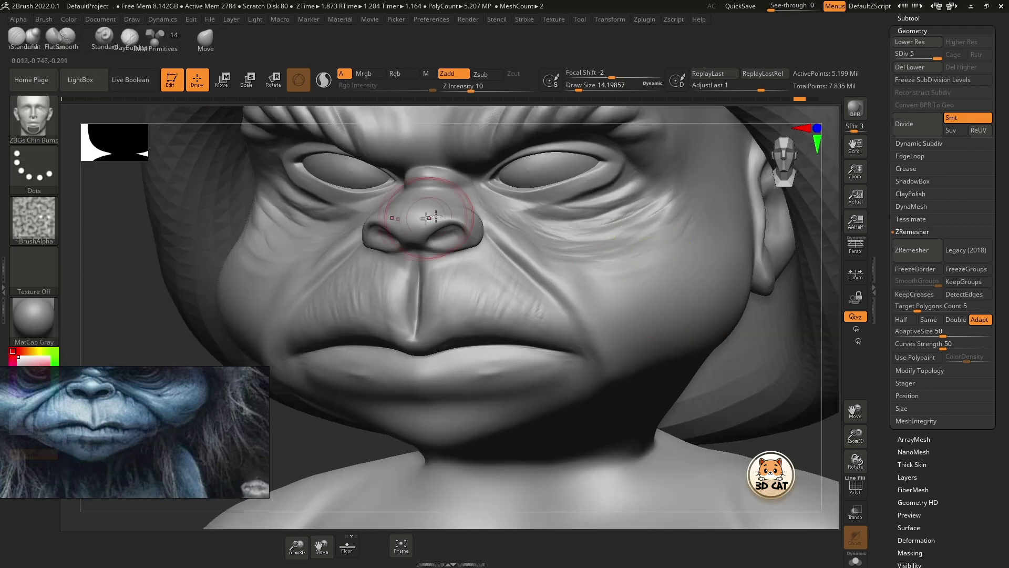
right_drag(434, 216, 523, 255)
Step: Crease the nose bridge and brow with the Standard brush at a larger size, framing the nostrils
key(b)
key(s)
key(t)
right_drag(342, 251, 368, 221)
drag(473, 87, 503, 86)
mouse_move(198, 261)
alt+right_down()
mouse_move(340, 262)
mouse_move(378, 214)
alt+right_up()
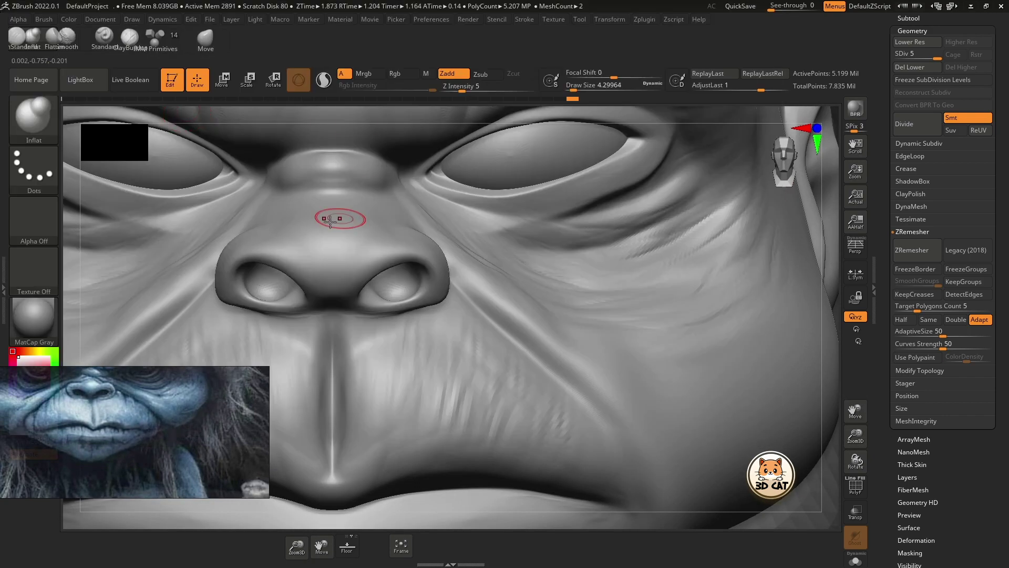
key(bracketright)
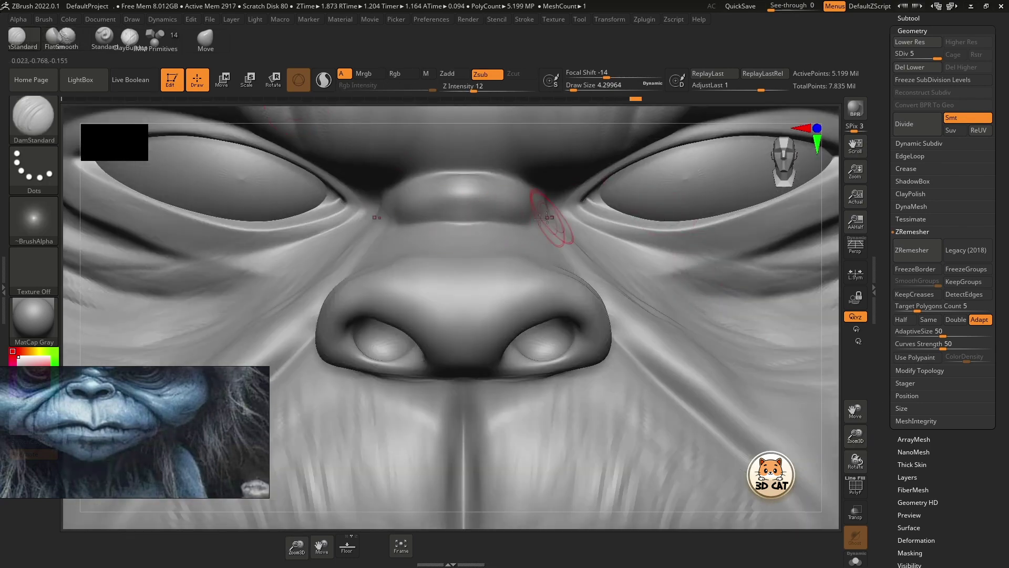
Step: Reshape the nose with Move and Inflat, then build up the cheek beside the mouth with ClayBuildup
key(v)
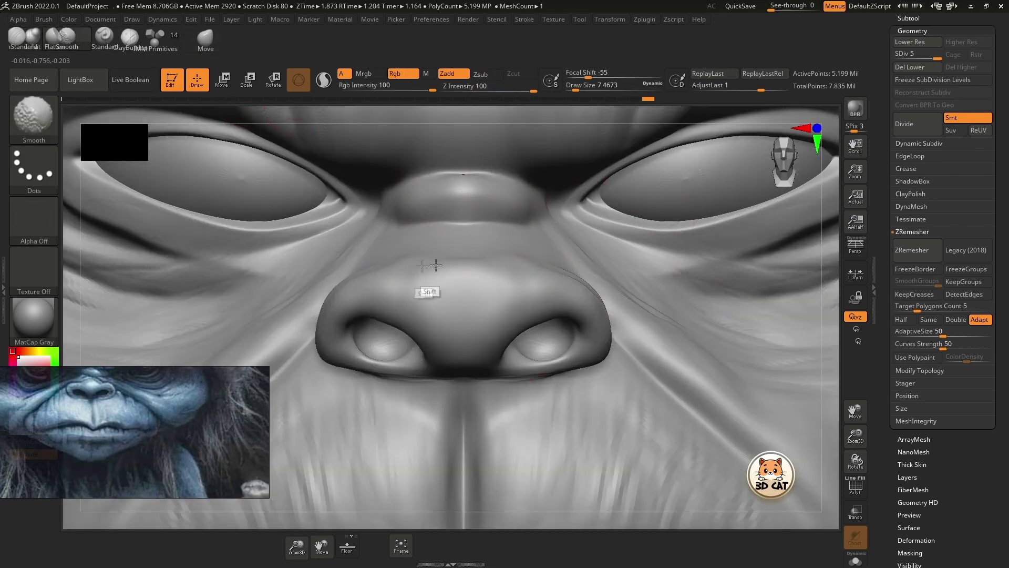
key(b)
key(i)
key(n)
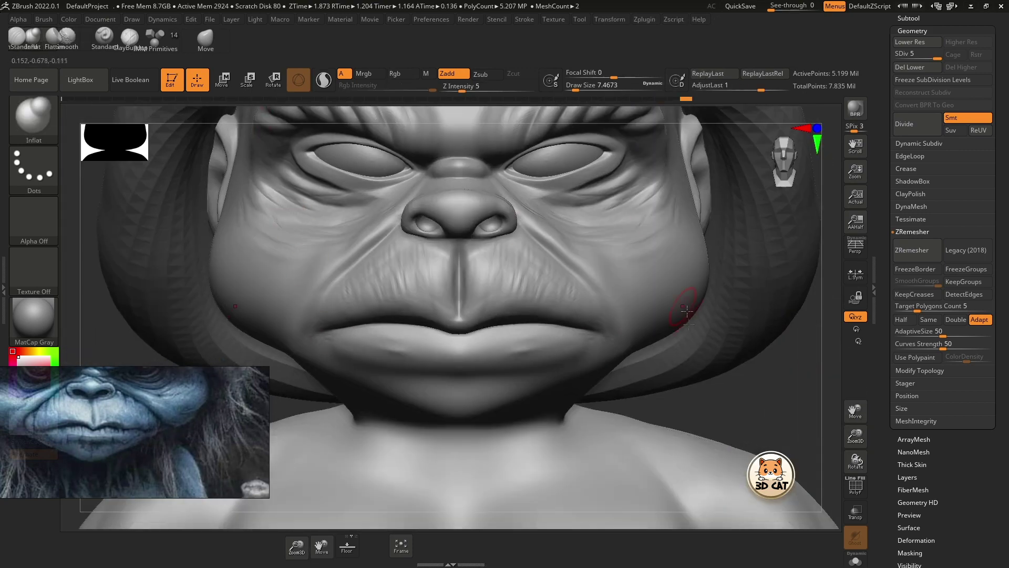
mouse_move(686, 310)
mouse_down()
mouse_move(789, 372)
mouse_move(389, 225)
mouse_up()
key(b)
key(c)
key(b)
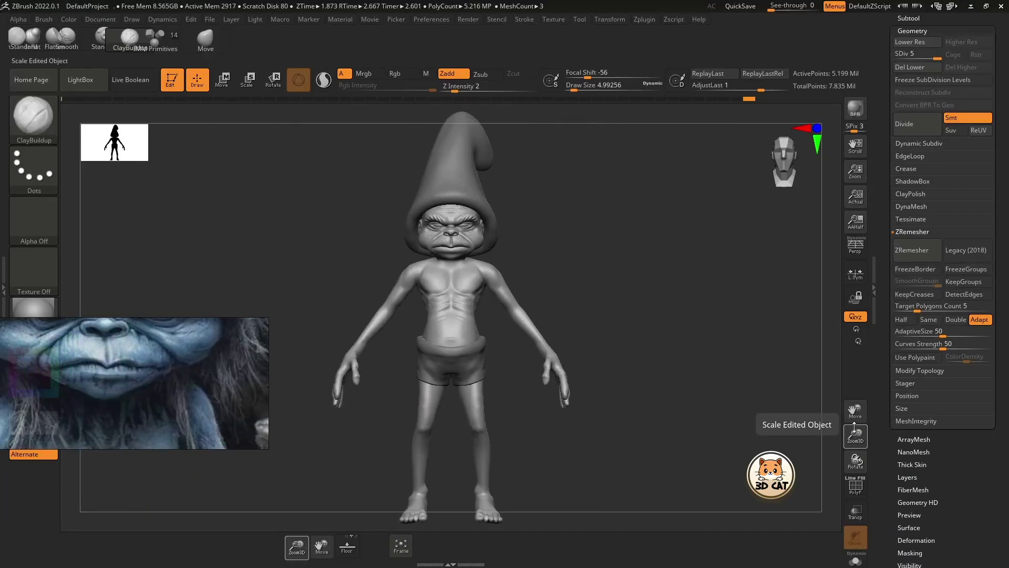
Step: Build the cheek and nasolabial folds with a smaller brush, checking three-quarter, profile and front views
drag(855, 435, 881, 444)
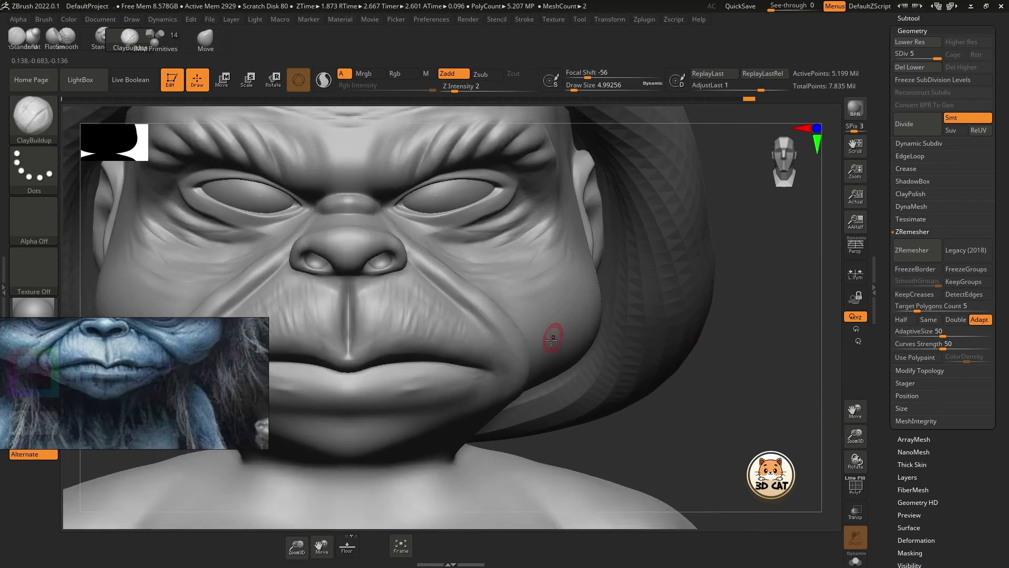
right_drag(552, 338, 407, 268)
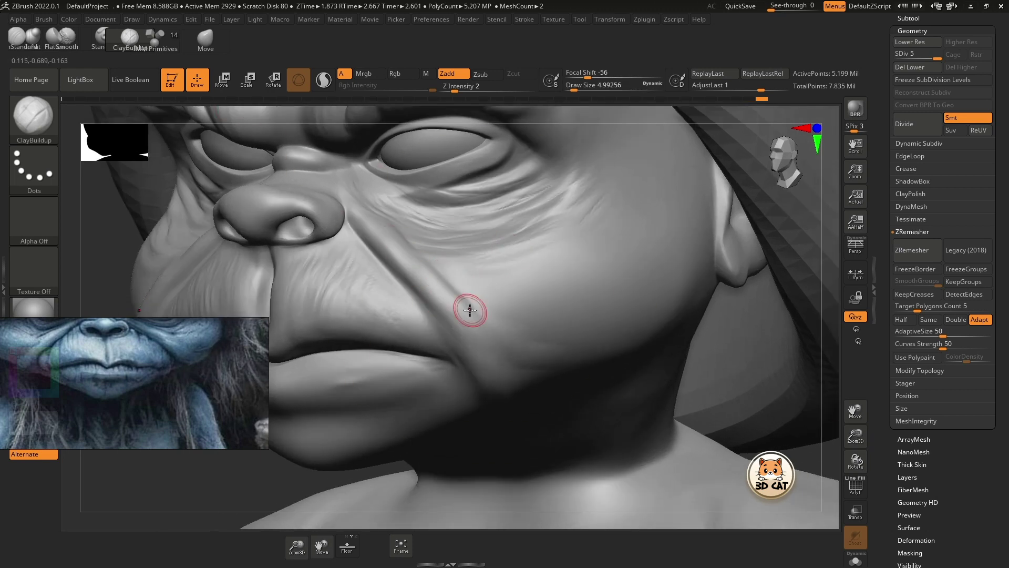
right_drag(470, 310, 507, 329)
drag(609, 349, 602, 349)
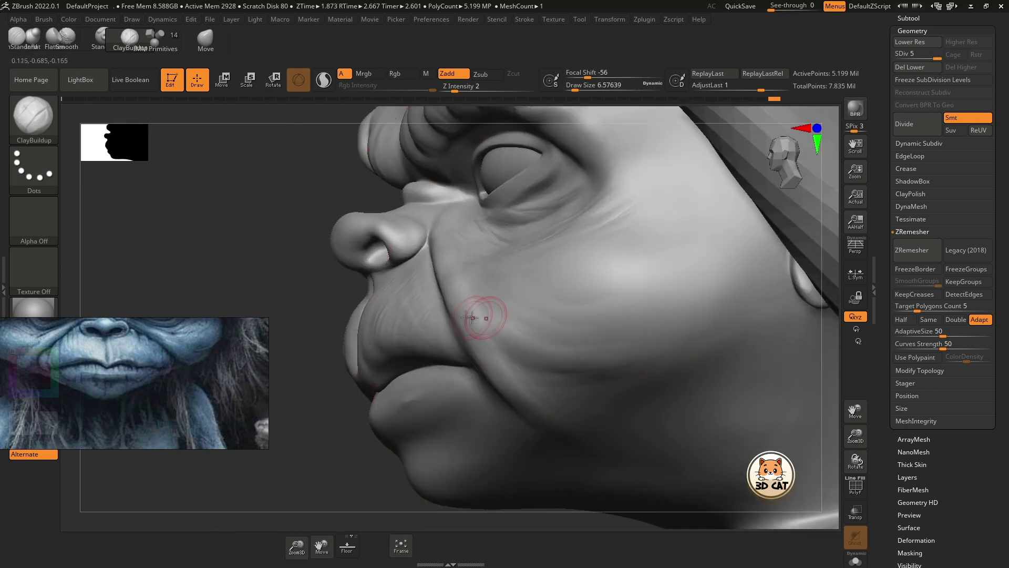
right_drag(545, 322, 544, 335)
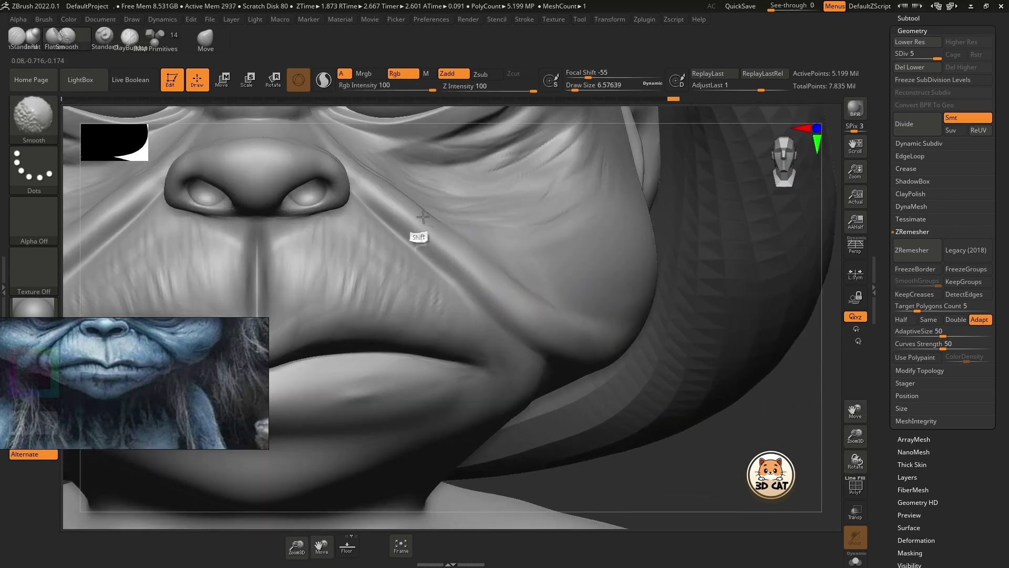
mouse_move(423, 217)
alt+right_down()
mouse_move(512, 278)
mouse_move(767, 401)
mouse_move(402, 145)
alt+right_up()
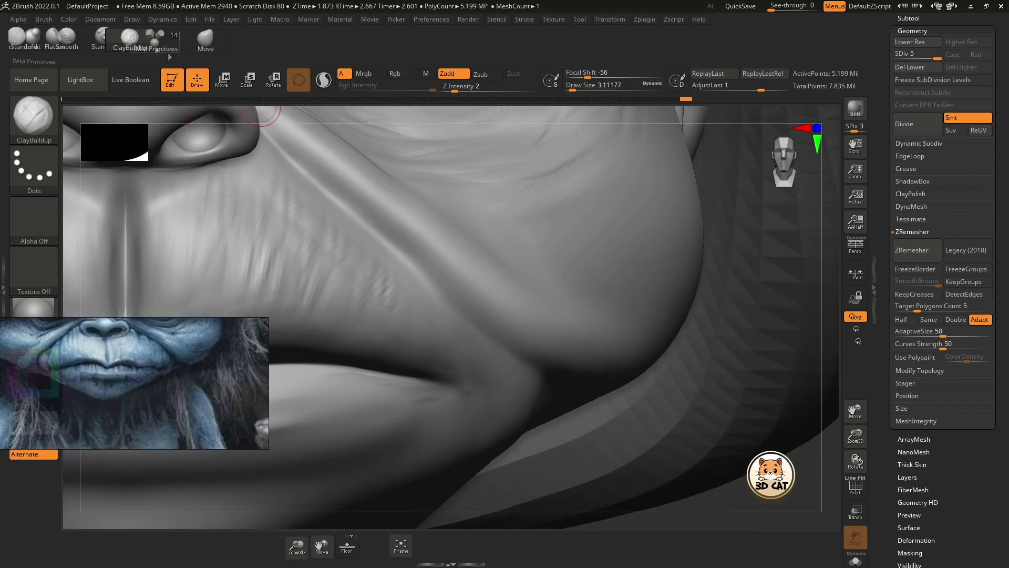
Step: Smooth the cheek folds, carve sharp creases, then add rippled folds across the belly above the shorts
key(shift)
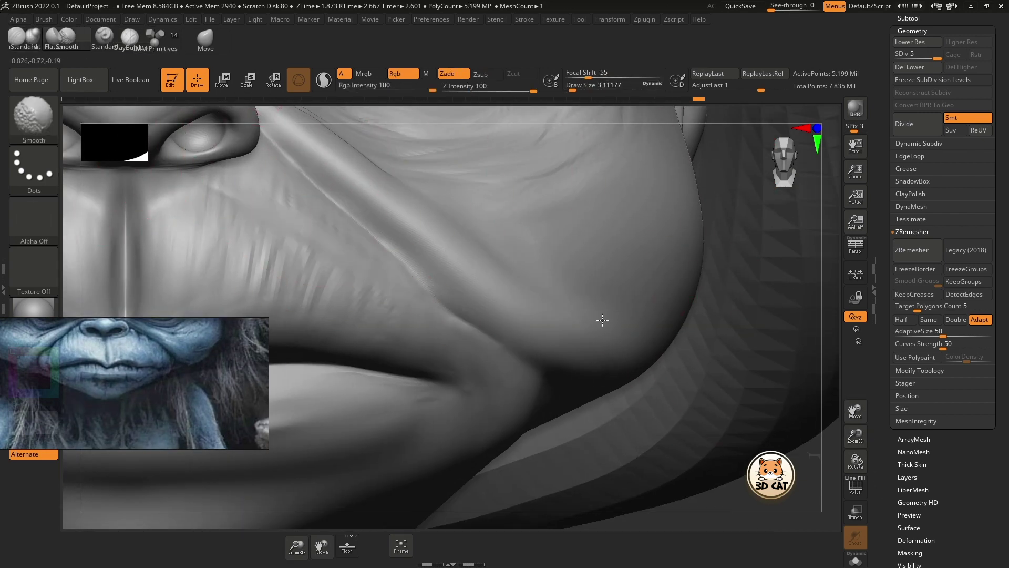
alt+right_drag(691, 345, 498, 274)
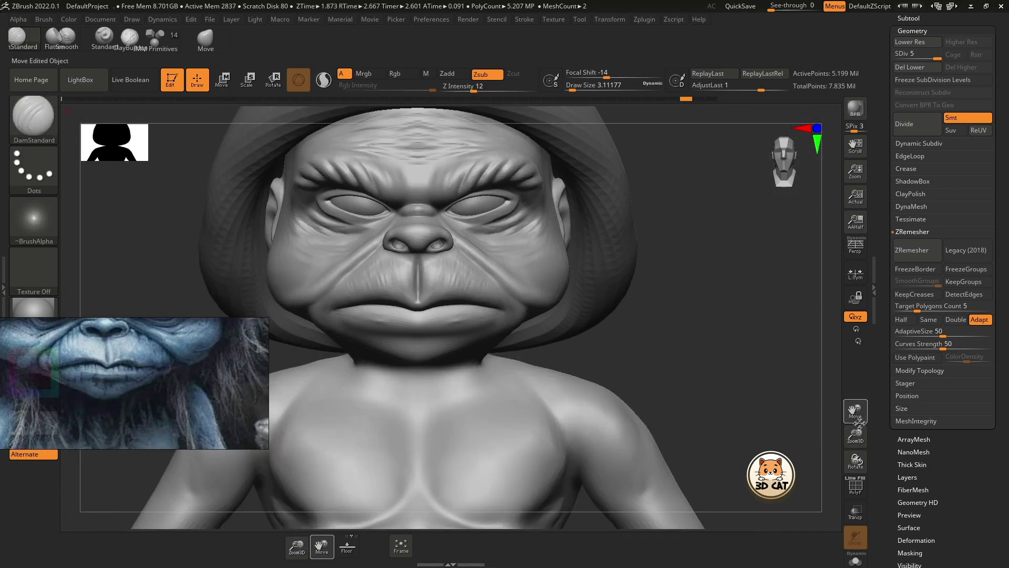
key(s)
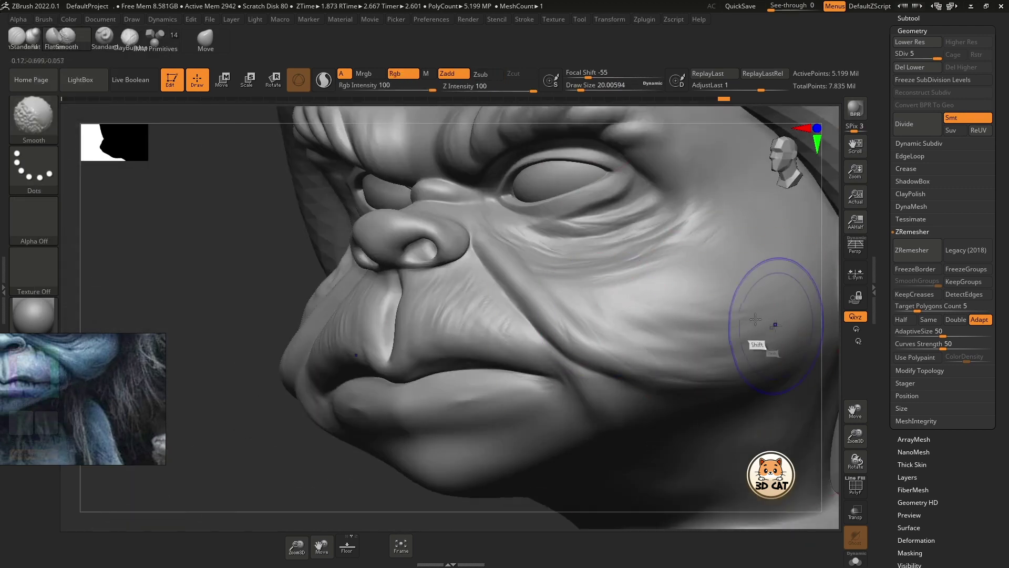
mouse_move(781, 314)
right_down()
mouse_move(720, 389)
mouse_move(830, 396)
right_up()
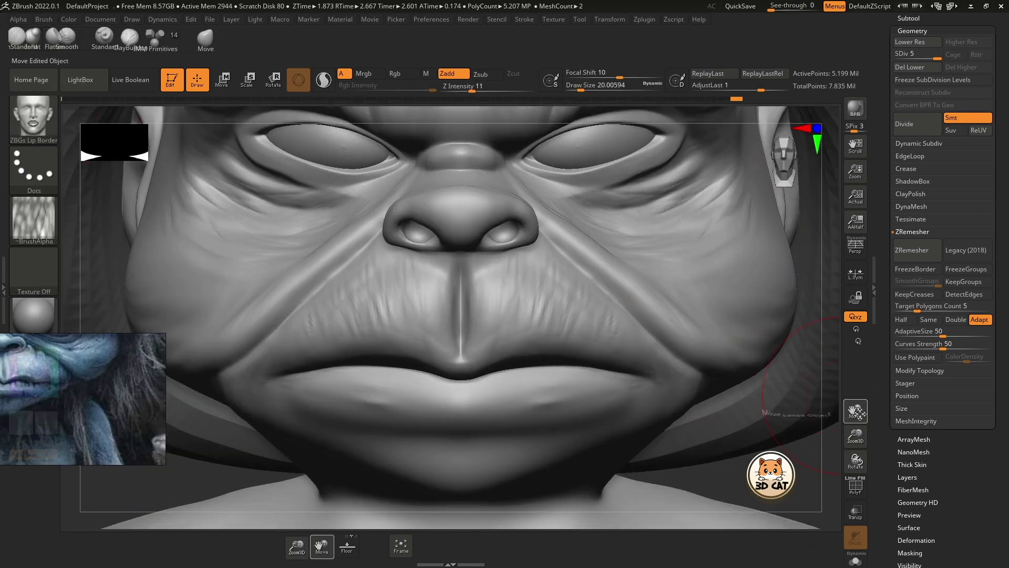
key(f)
mouse_move(855, 435)
mouse_down()
mouse_move(643, 226)
mouse_move(277, 188)
mouse_move(247, 141)
mouse_up()
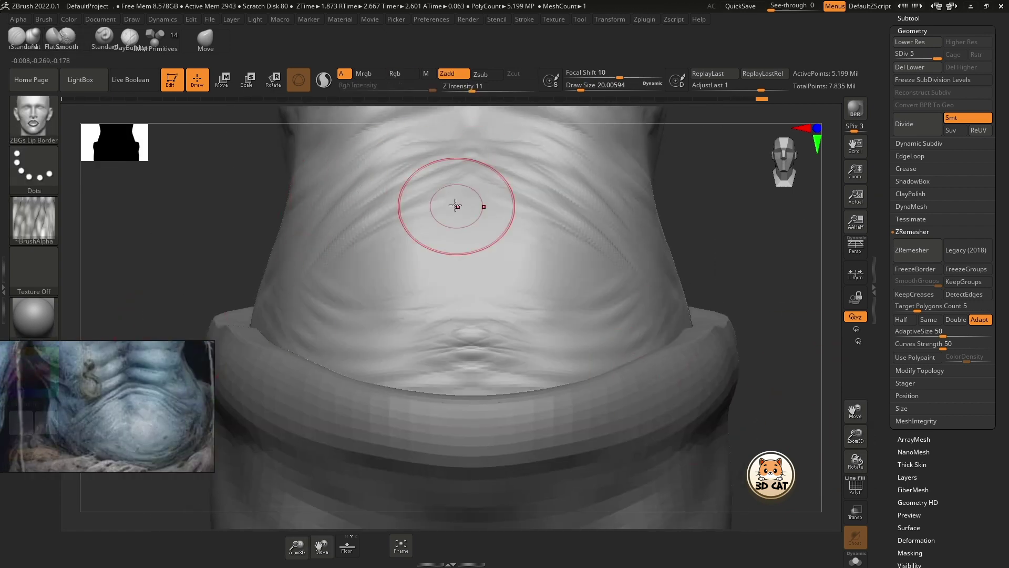
Step: Build up wrinkled folds across the chest and ribs with ClayBuildup
right_drag(456, 205, 342, 208)
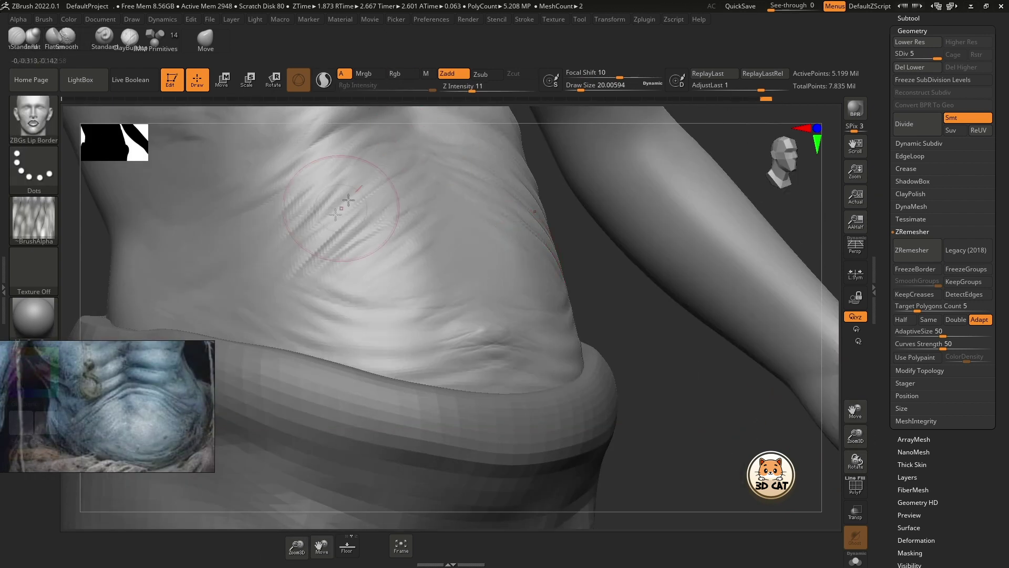
mouse_move(381, 359)
shift+right_down()
mouse_move(446, 263)
mouse_move(472, 194)
shift+right_up()
key(s)
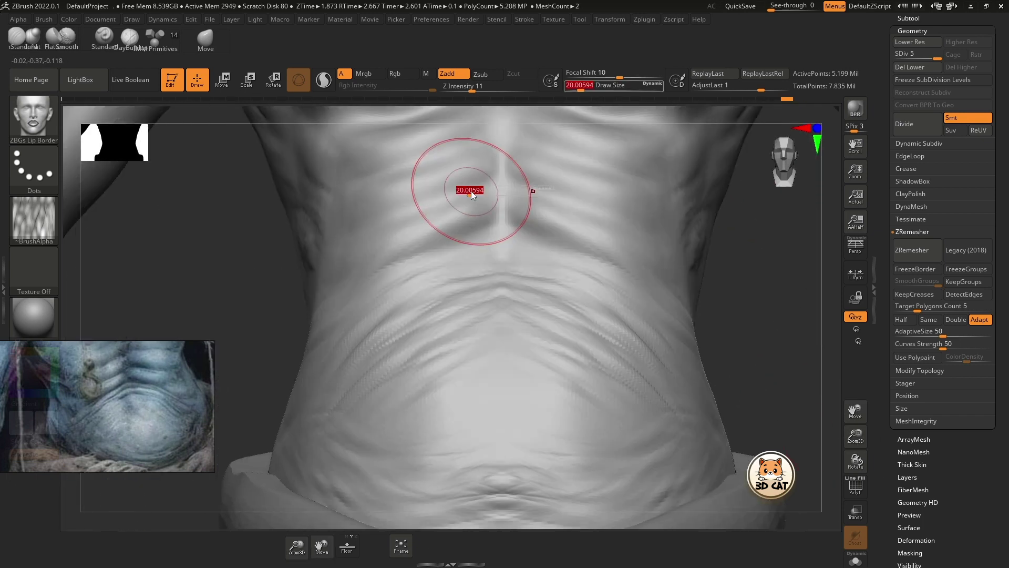
key(b)
key(c)
key(b)
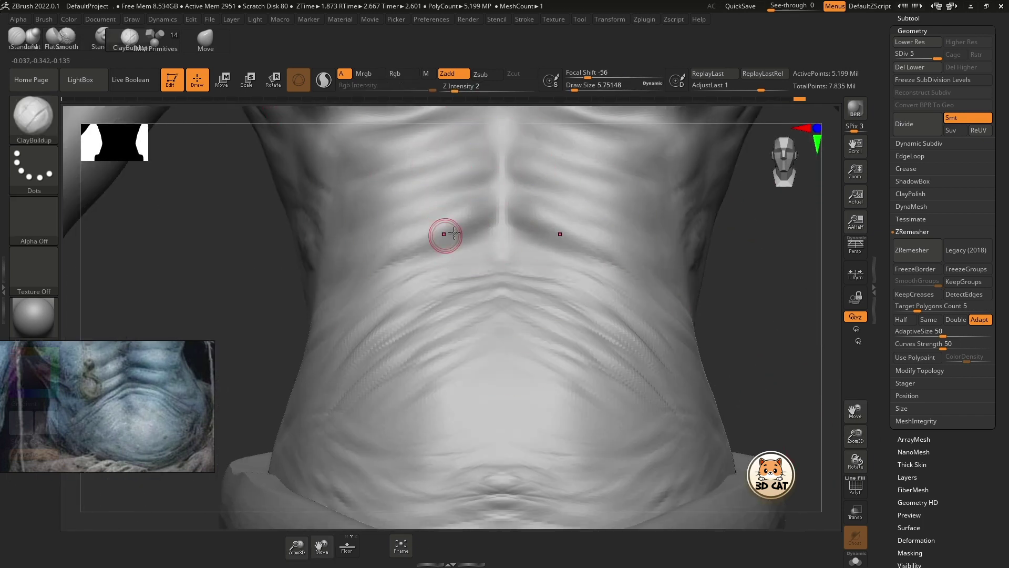
key(f)
alt+right_drag(375, 255, 368, 200)
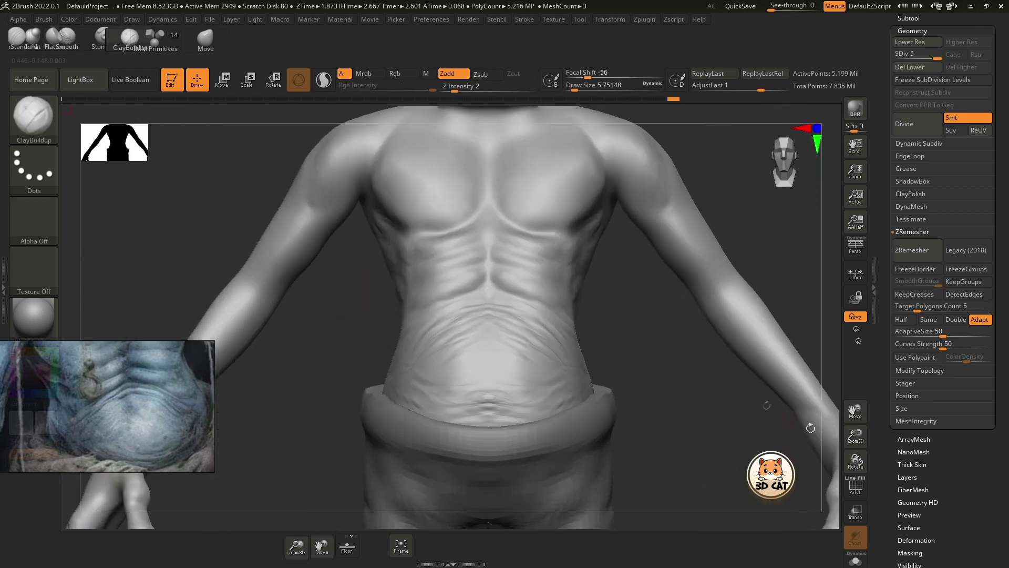
Step: Adjust the torso with Move at brush size about 37, then streak fine wrinkles with ZBGs Lip Border
click(205, 39)
key(s)
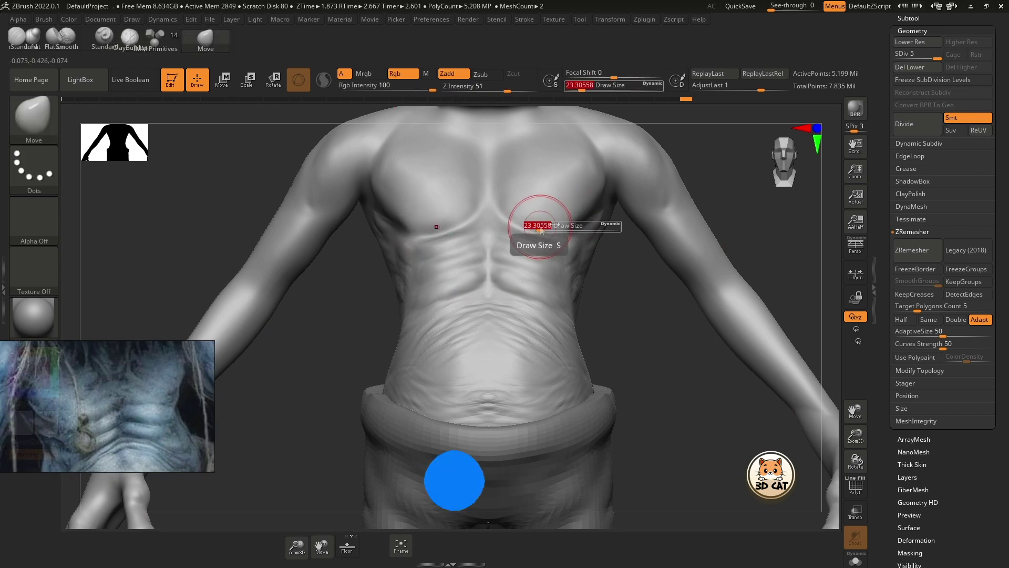
drag(547, 221, 537, 208)
key(b)
key(z)
key(l)
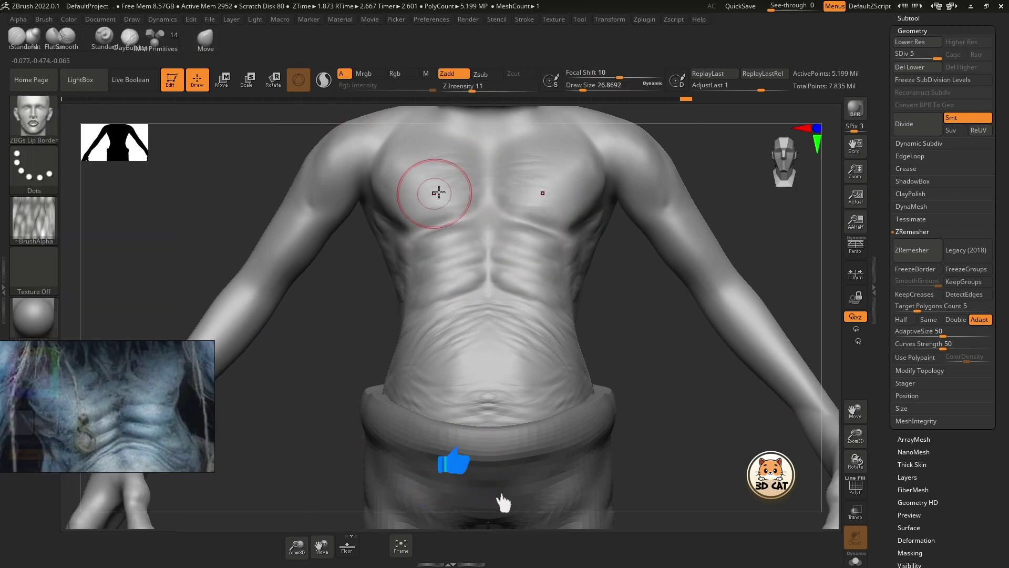
drag(870, 446, 862, 443)
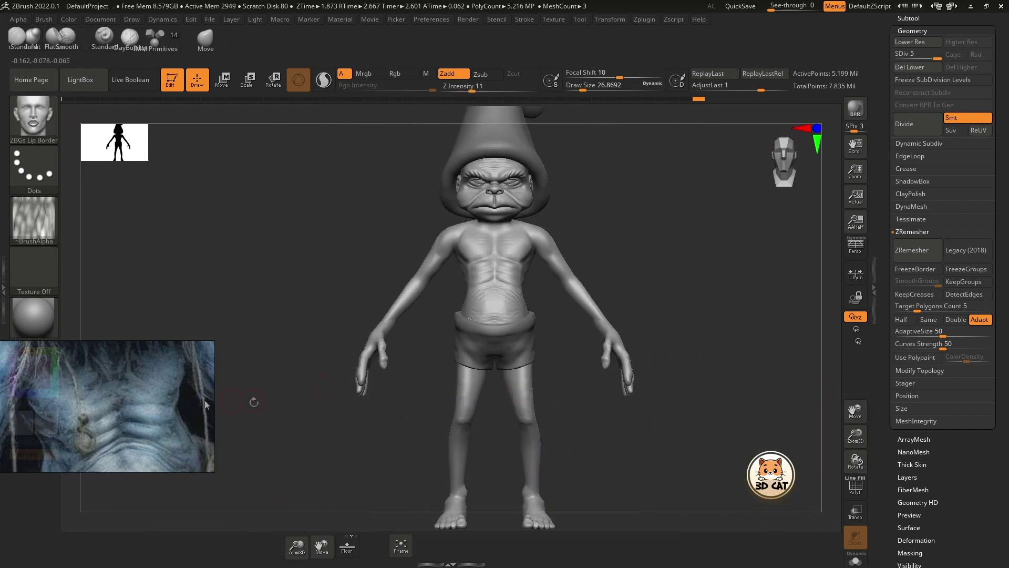
Step: Sculpt bulging, creased kneecaps with fine skin wrinkles on both knees using DamStandard
mouse_move(855, 436)
mouse_down()
mouse_move(876, 468)
mouse_move(496, 449)
mouse_up()
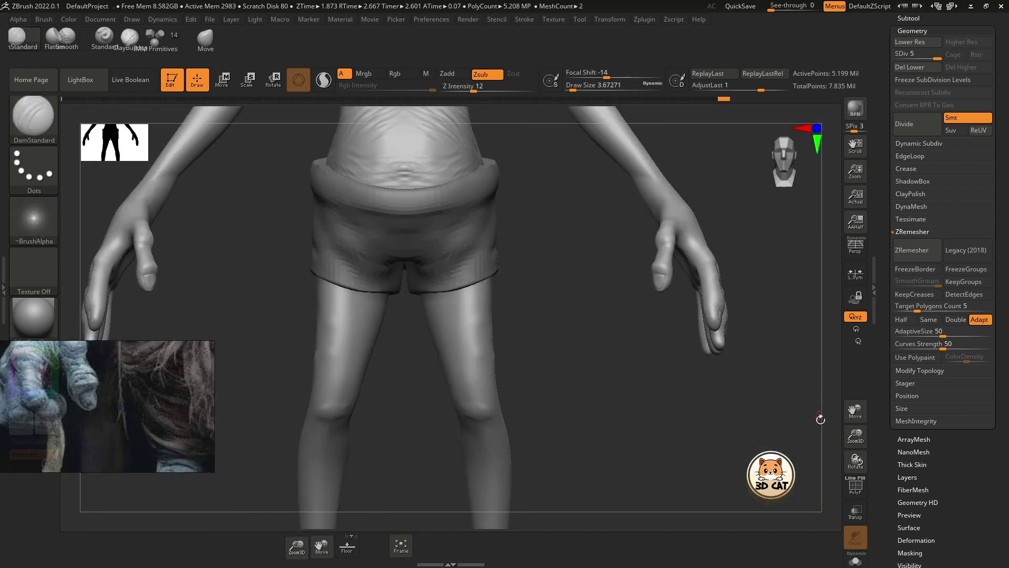
drag(855, 436, 855, 413)
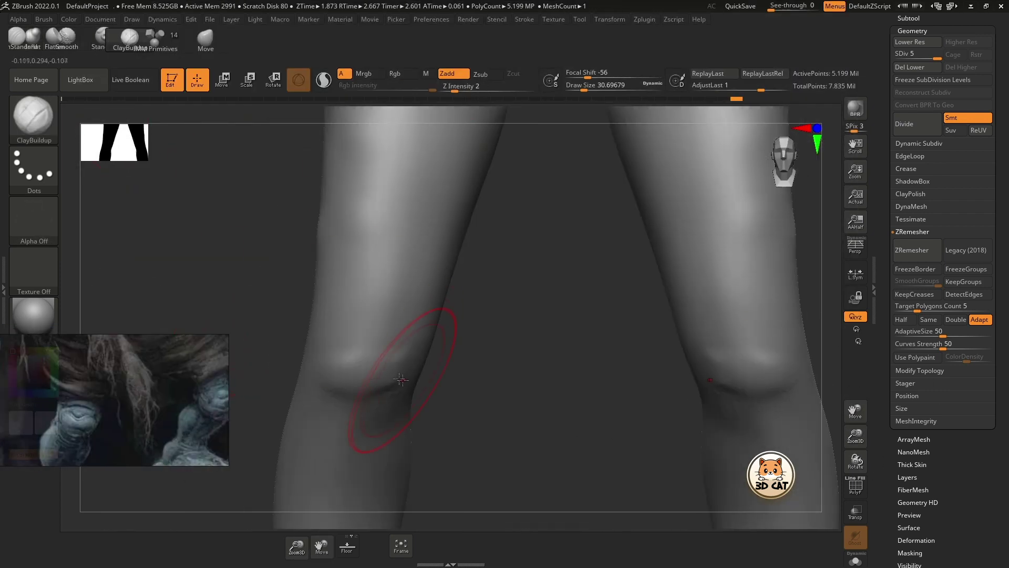
key(s)
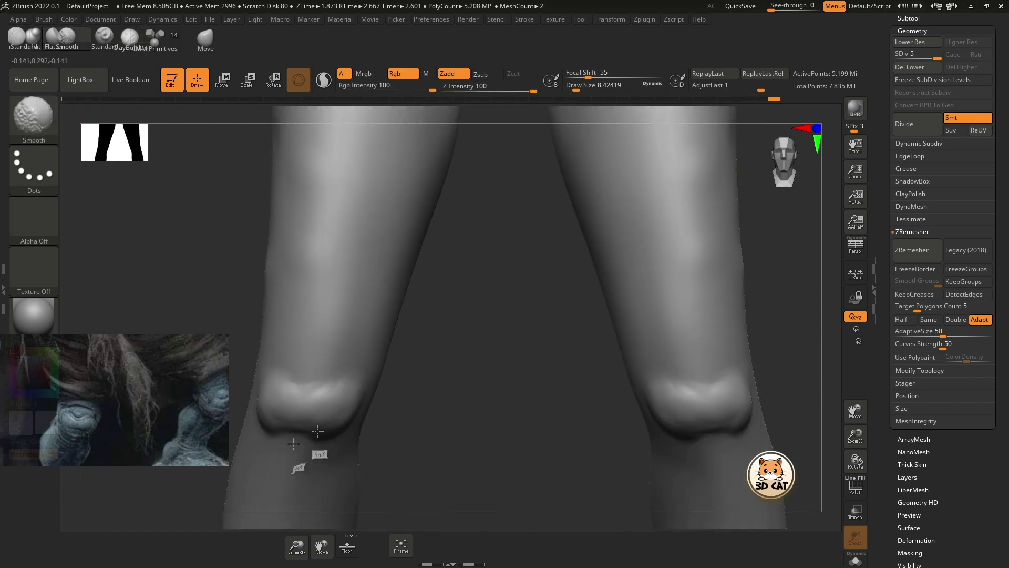
key(b)
key(d)
key(s)
key(s)
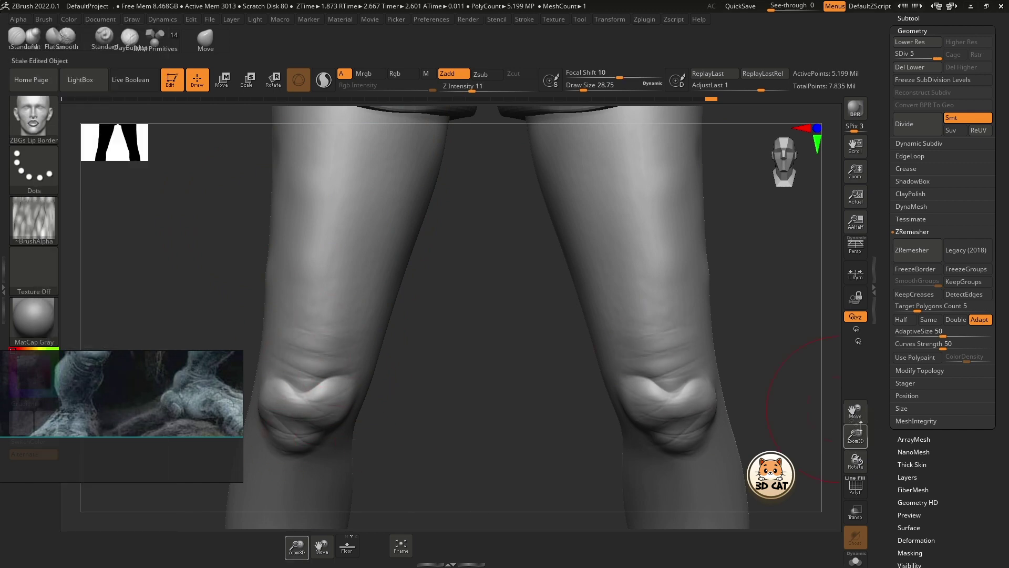
drag(860, 420, 862, 405)
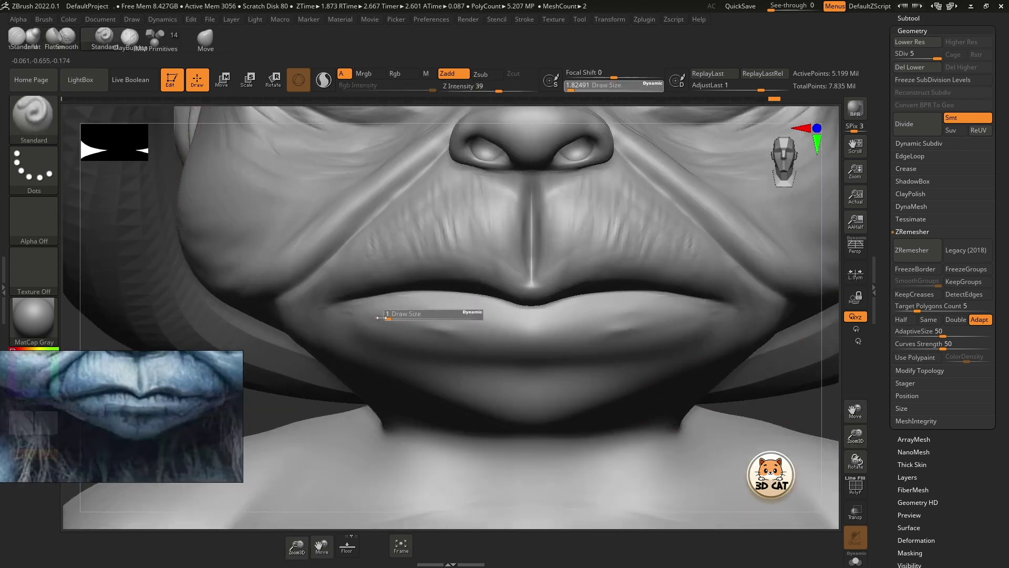
Step: Inflate and smooth the lips into fuller shapes, resizing the brush to about 6.6 then 3.1
key(s)
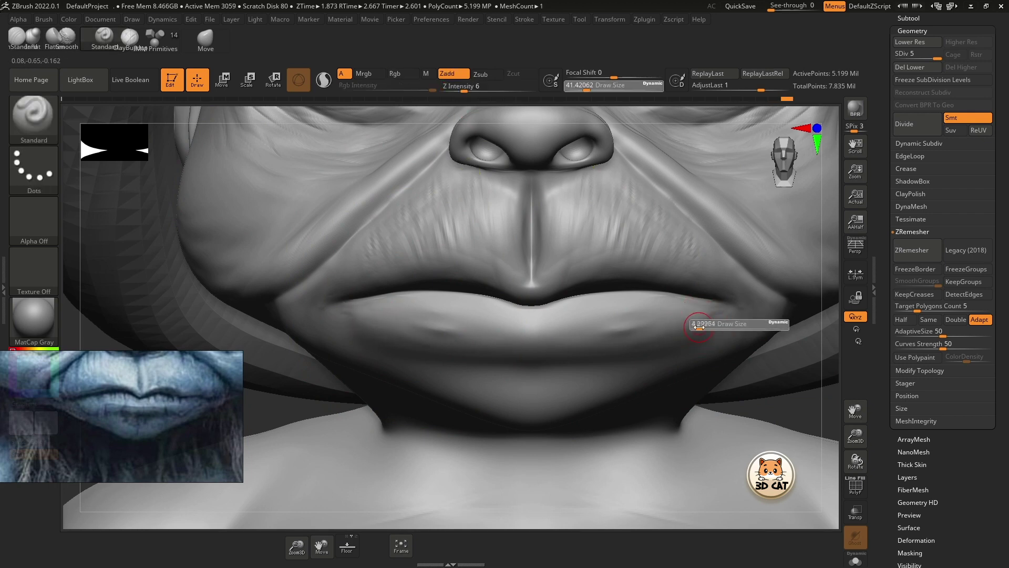
key(s)
drag(473, 317, 499, 317)
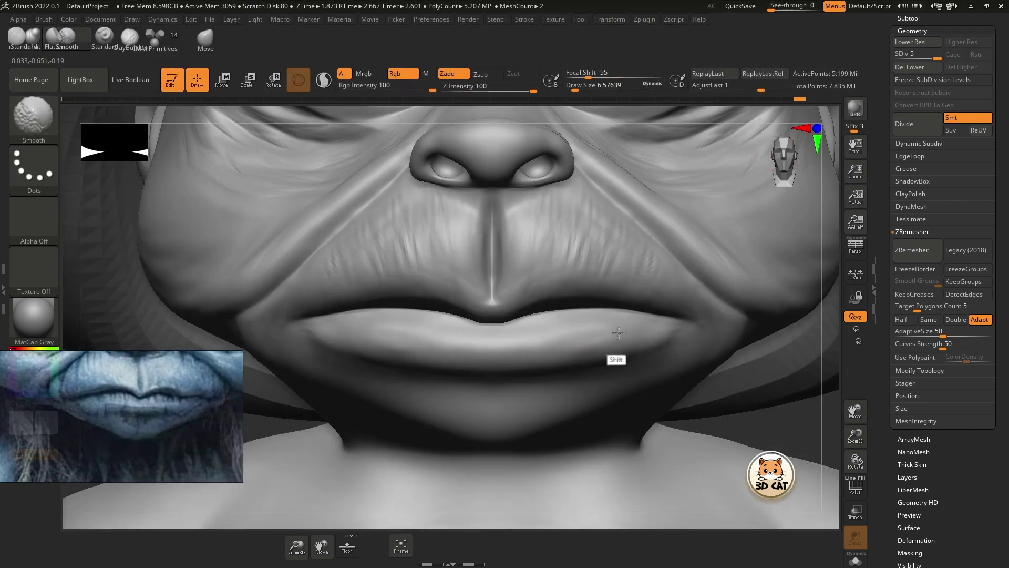
key(s)
drag(509, 309, 469, 309)
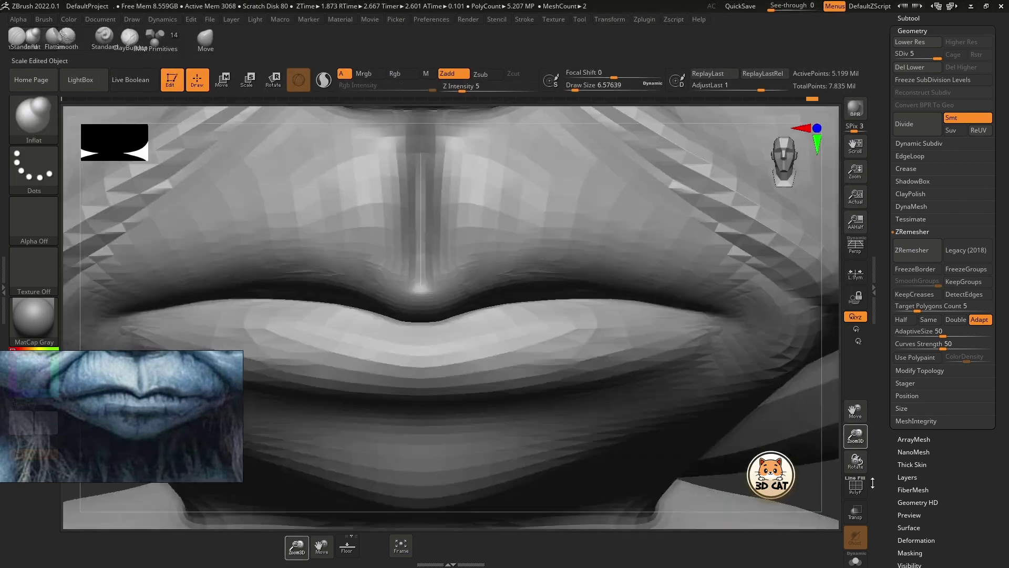